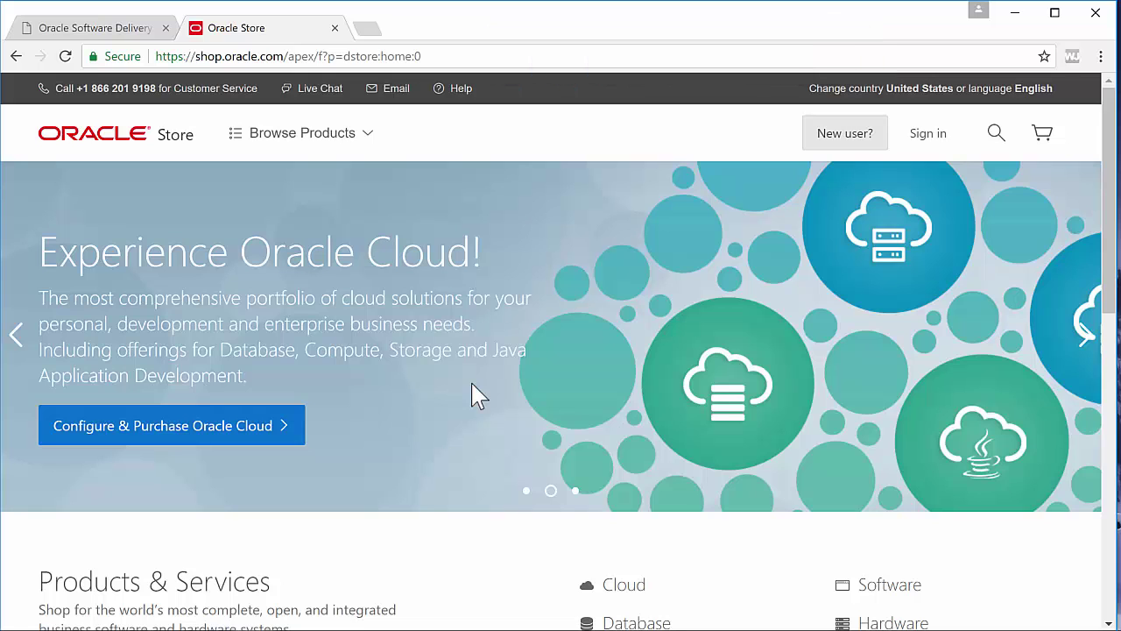
- Go to Browse Products, then Software, then Applications, and open the Oracle Primavera category
click(248, 147)
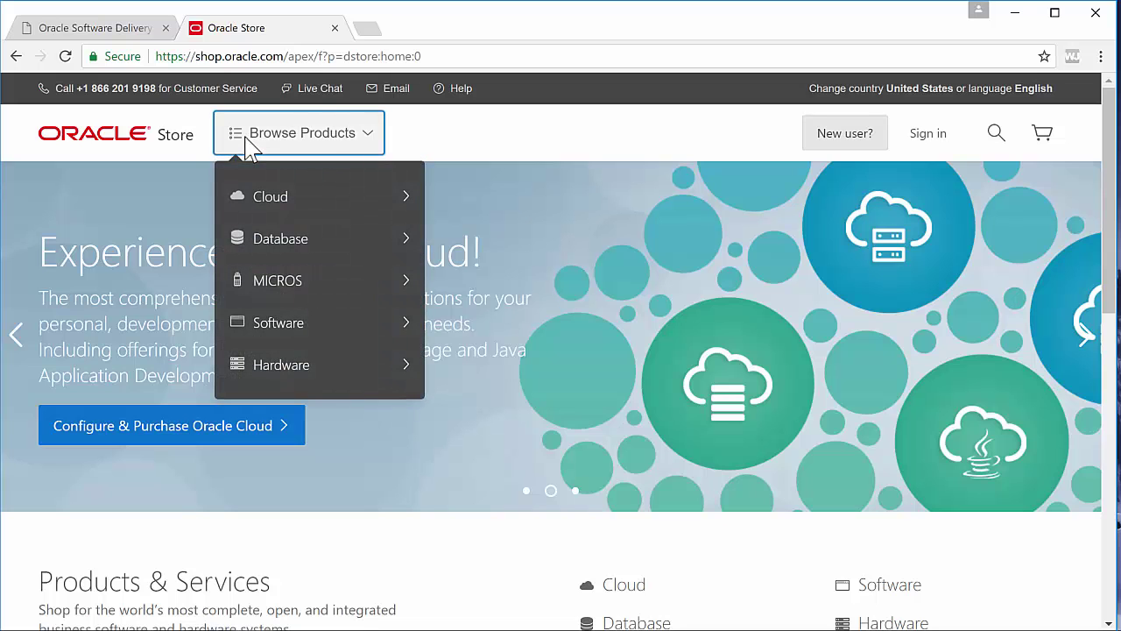
click(258, 326)
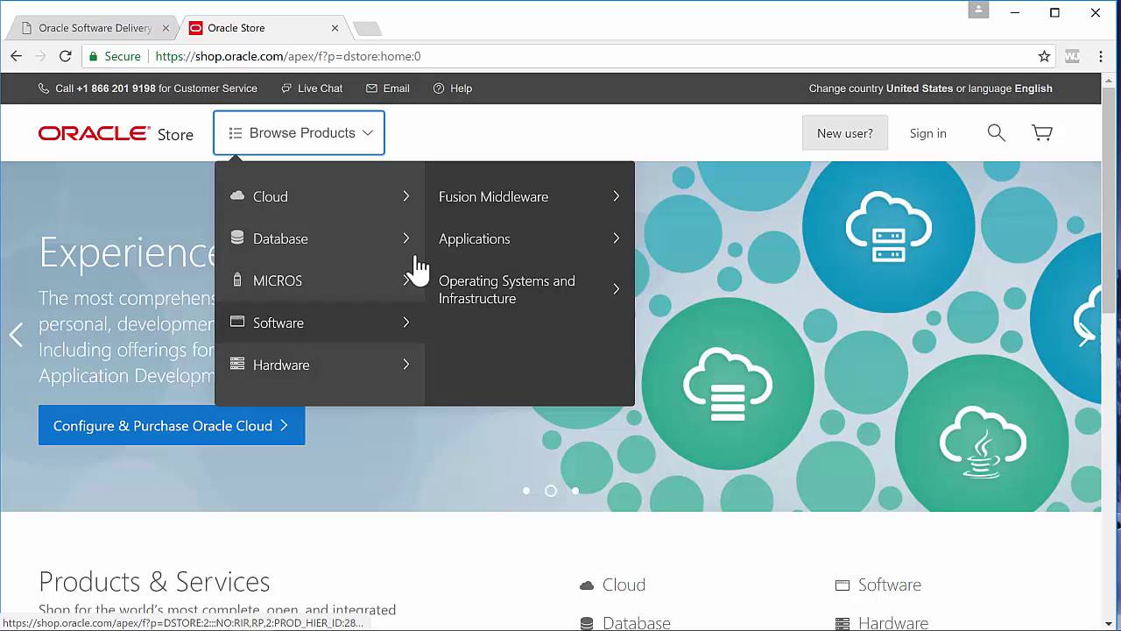
mouse_move(491, 239)
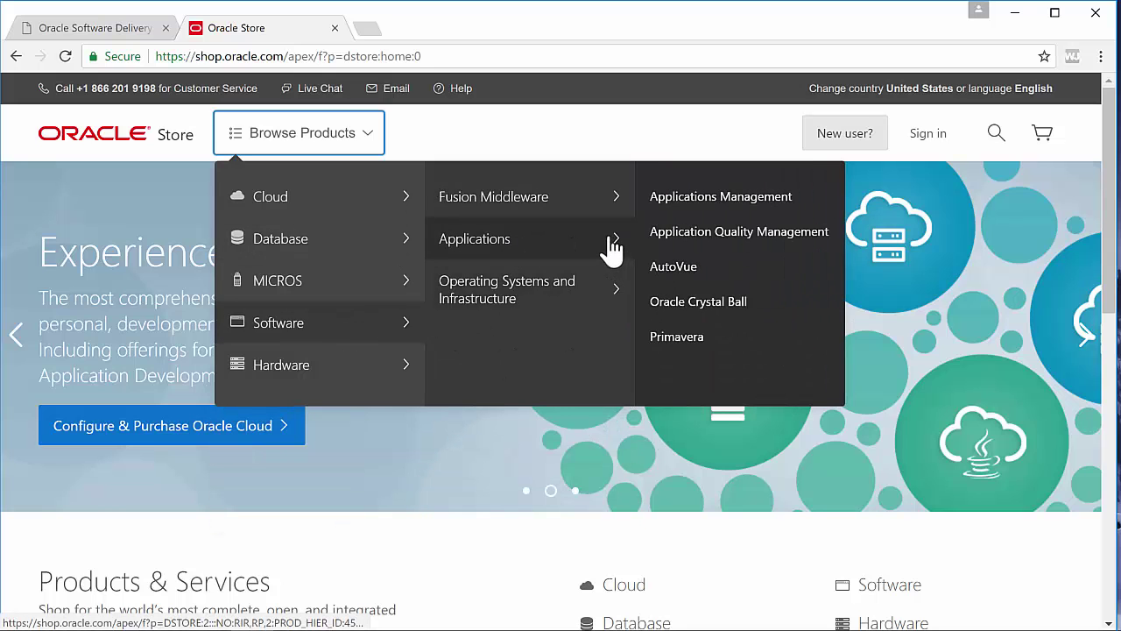
click(673, 338)
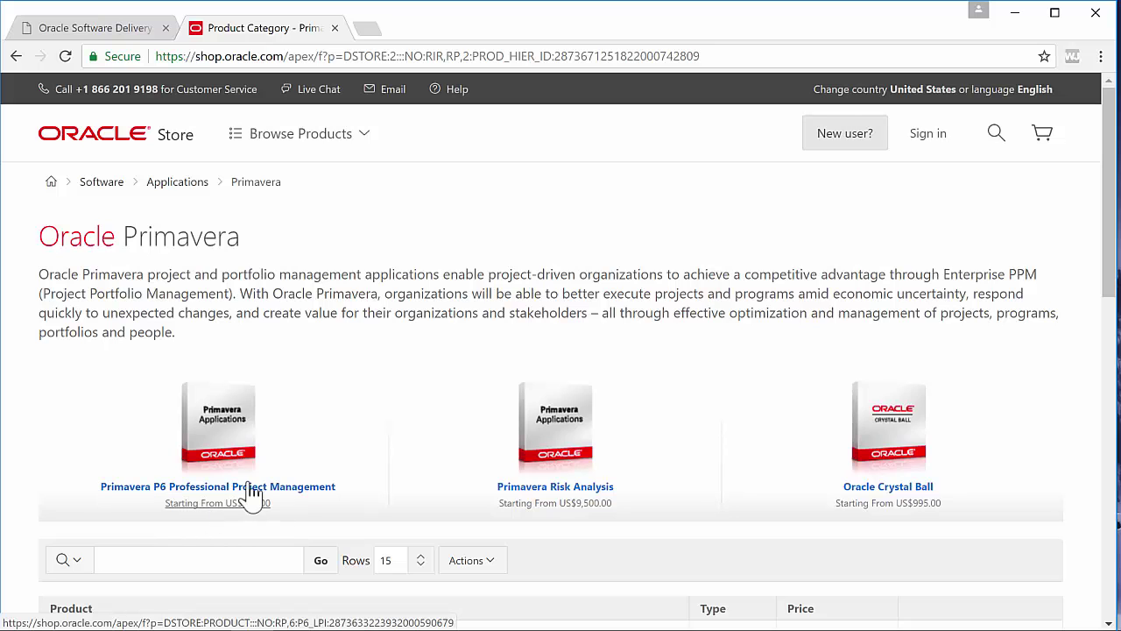
scroll(469, 405, down, 1)
scroll(468, 404, down, 2)
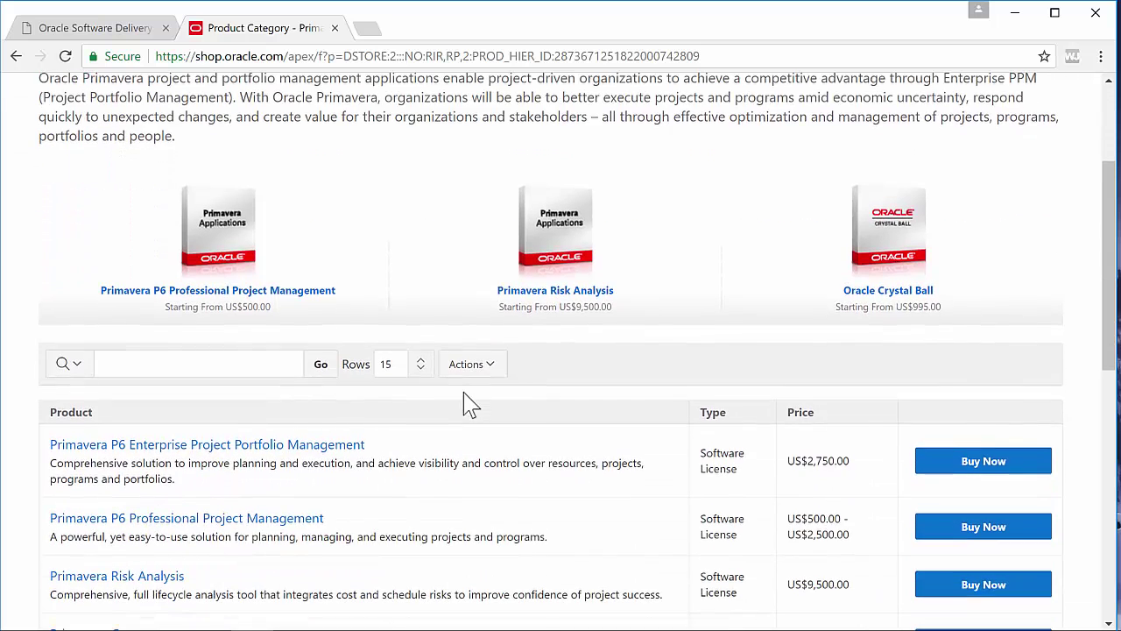
scroll(469, 405, down, 2)
scroll(468, 405, down, 1)
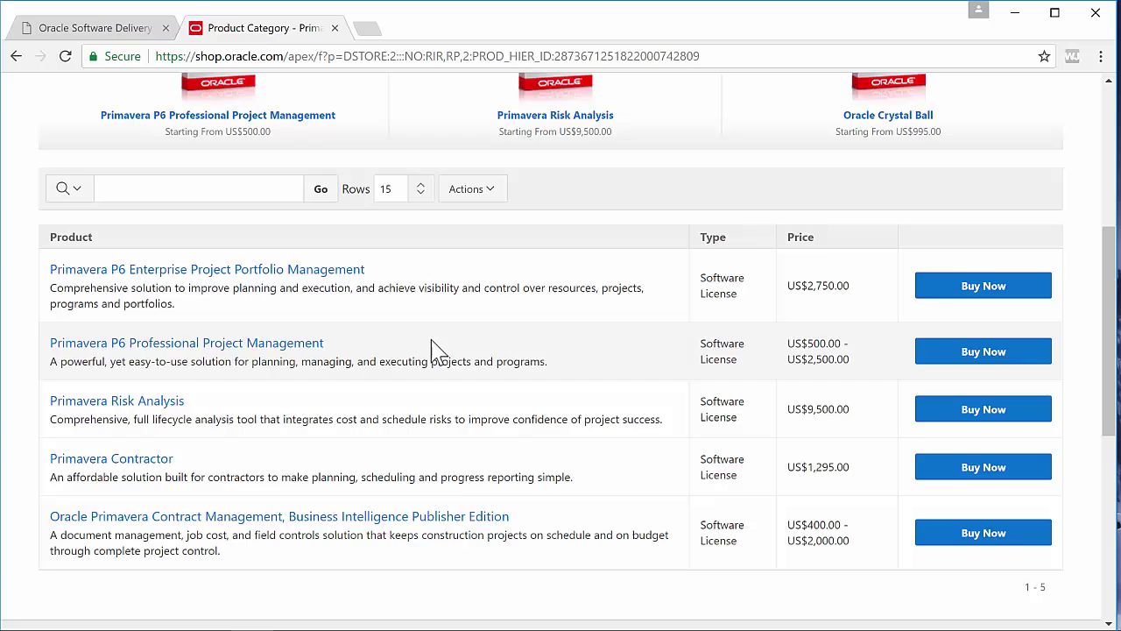
scroll(435, 351, up, 3)
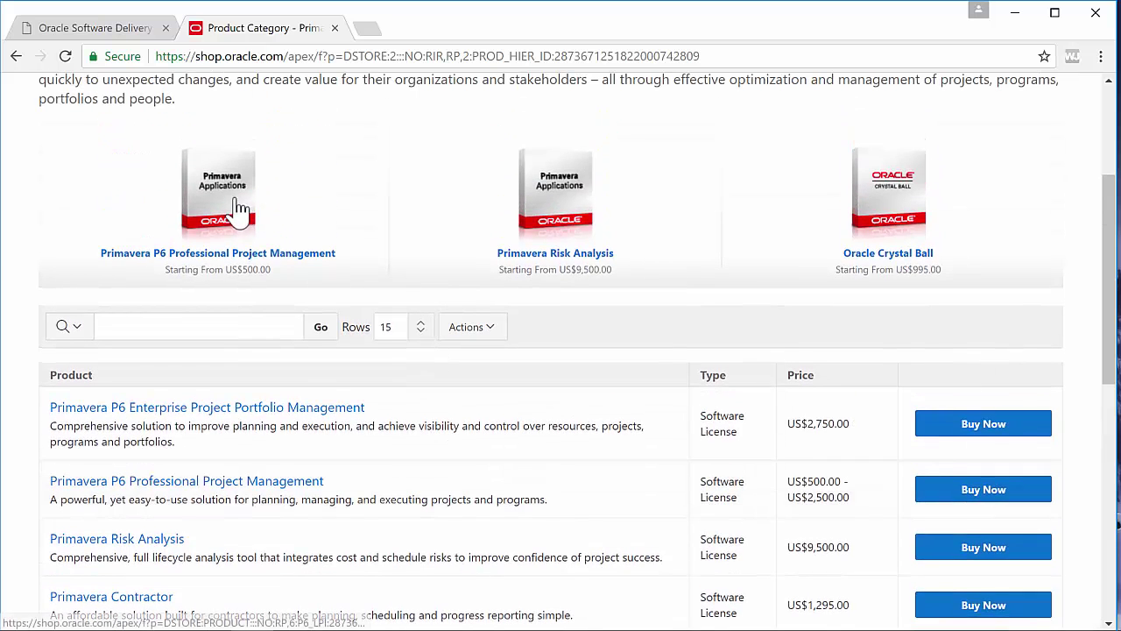
- Open the Primavera P6 Professional Project Management page and show its licence Term options
click(238, 207)
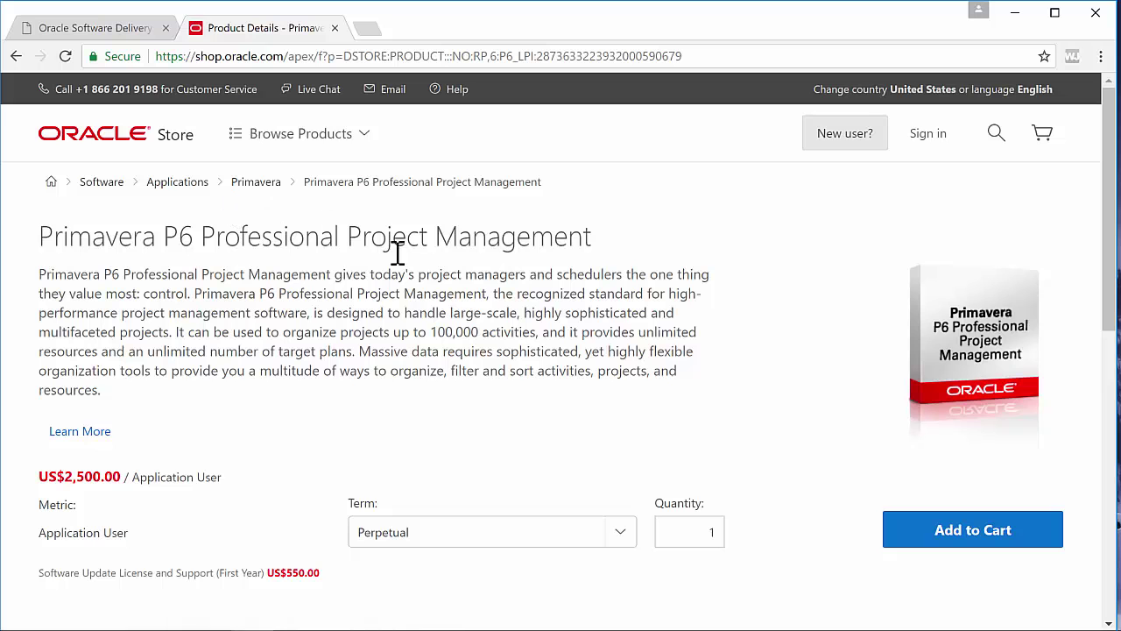
scroll(303, 394, down, 1)
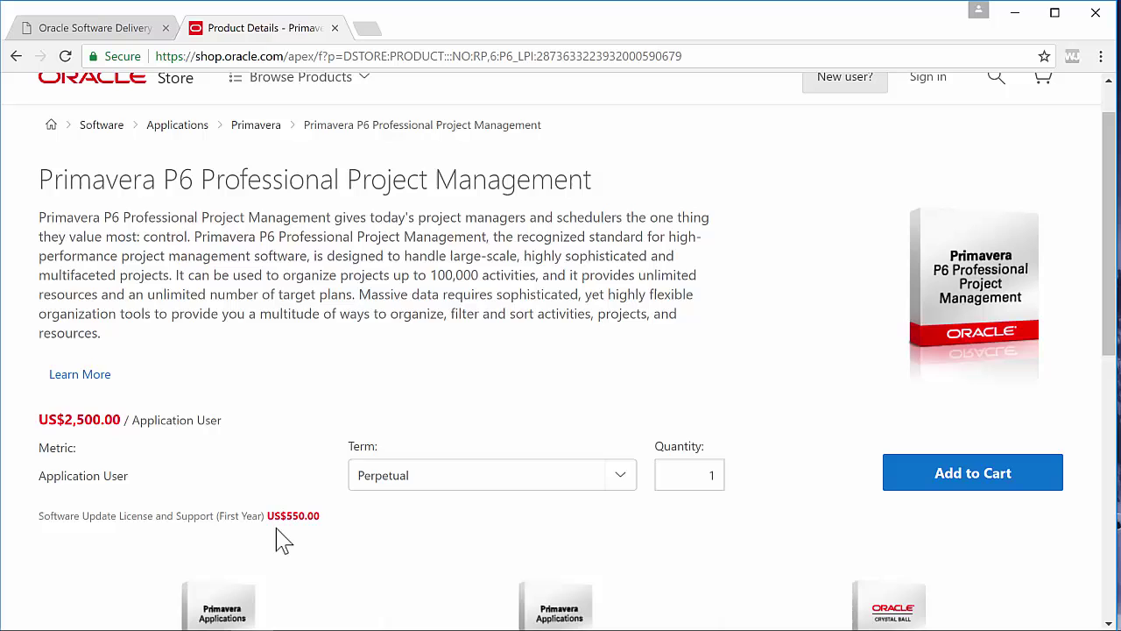
click(624, 479)
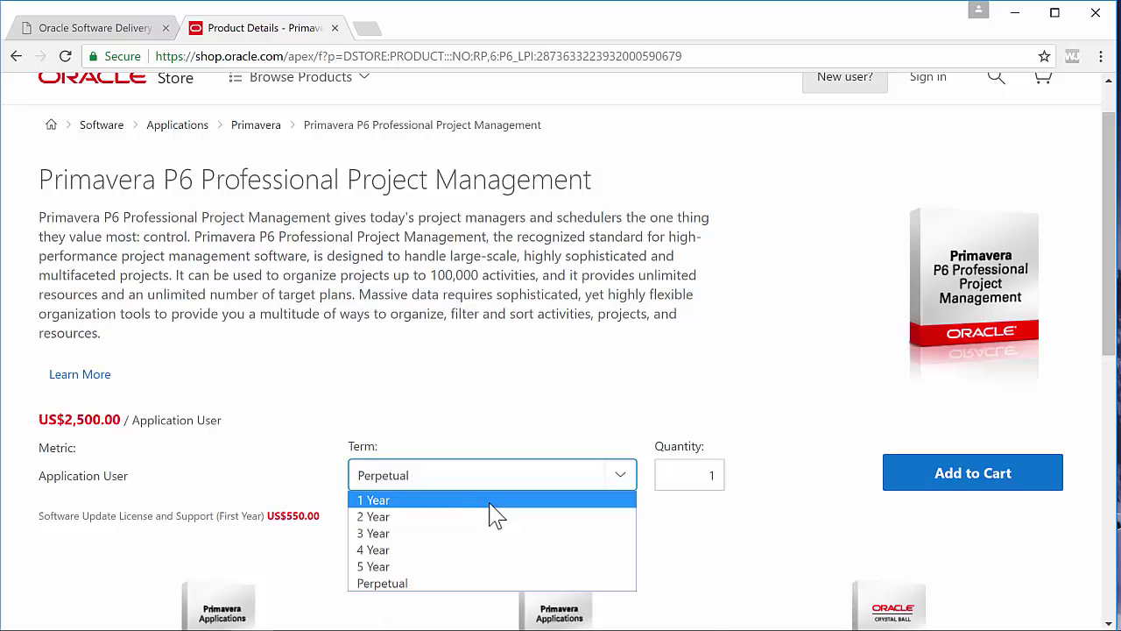
- Try the 1 Year term, then settle on a 3 Year licence term at US$1,250.00
click(378, 501)
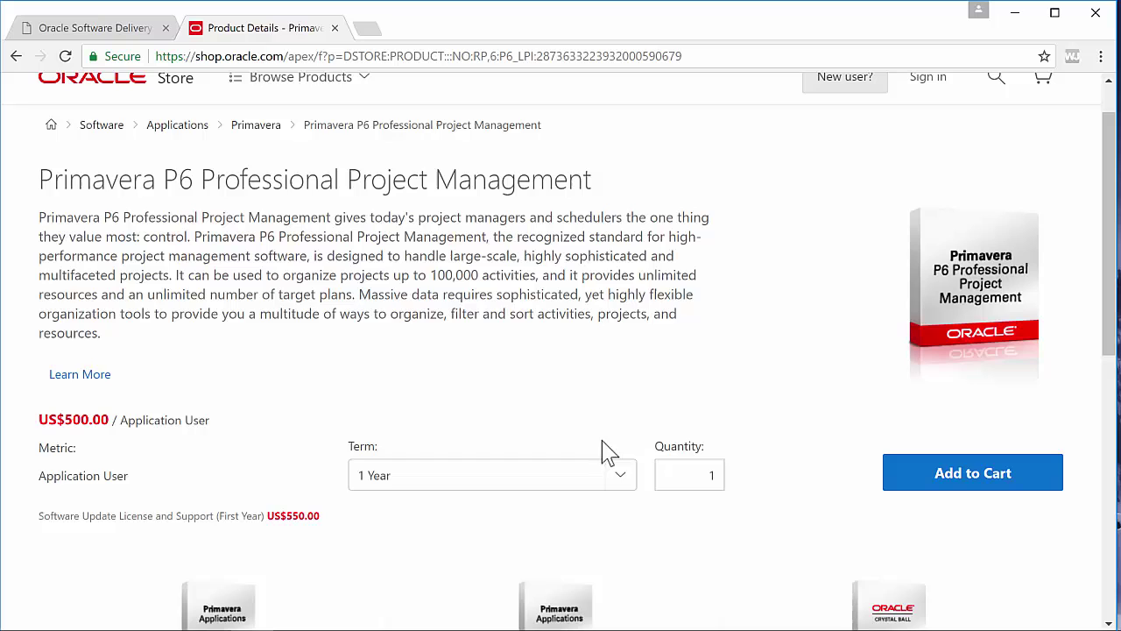
click(620, 477)
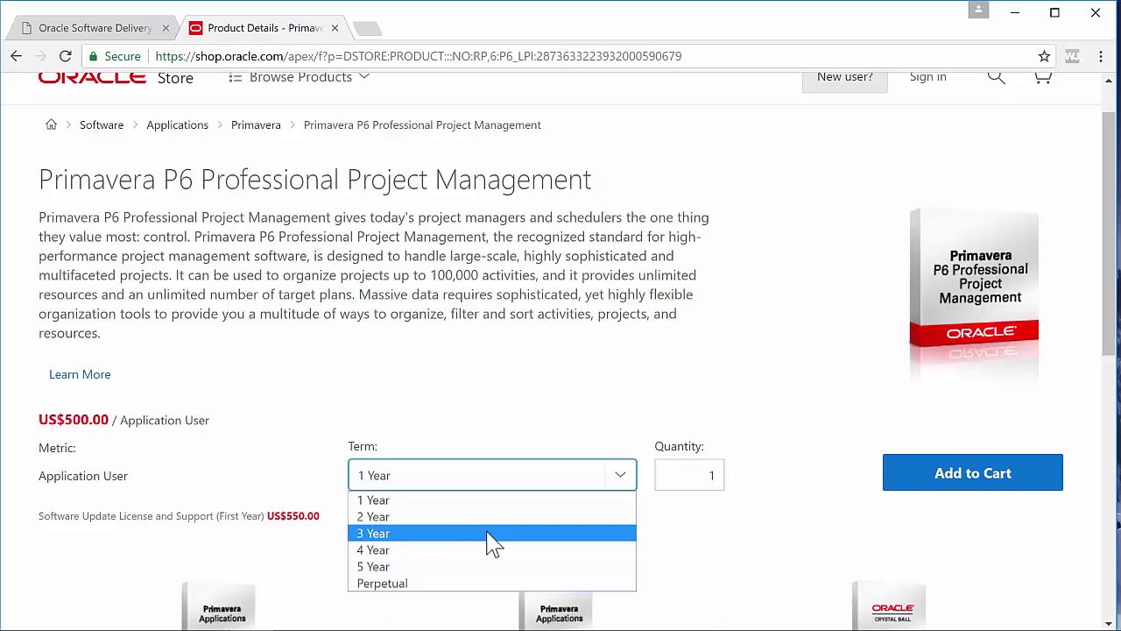
click(398, 532)
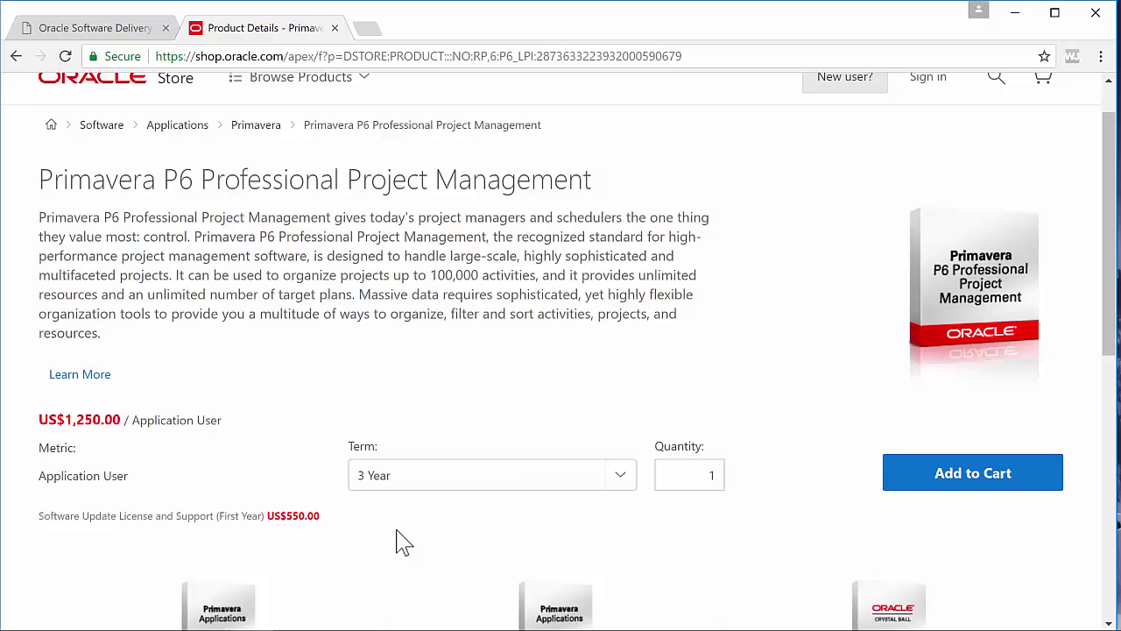
- Set the P6 Professional term to 1 Year (US$500.00) and return to the page top
click(618, 476)
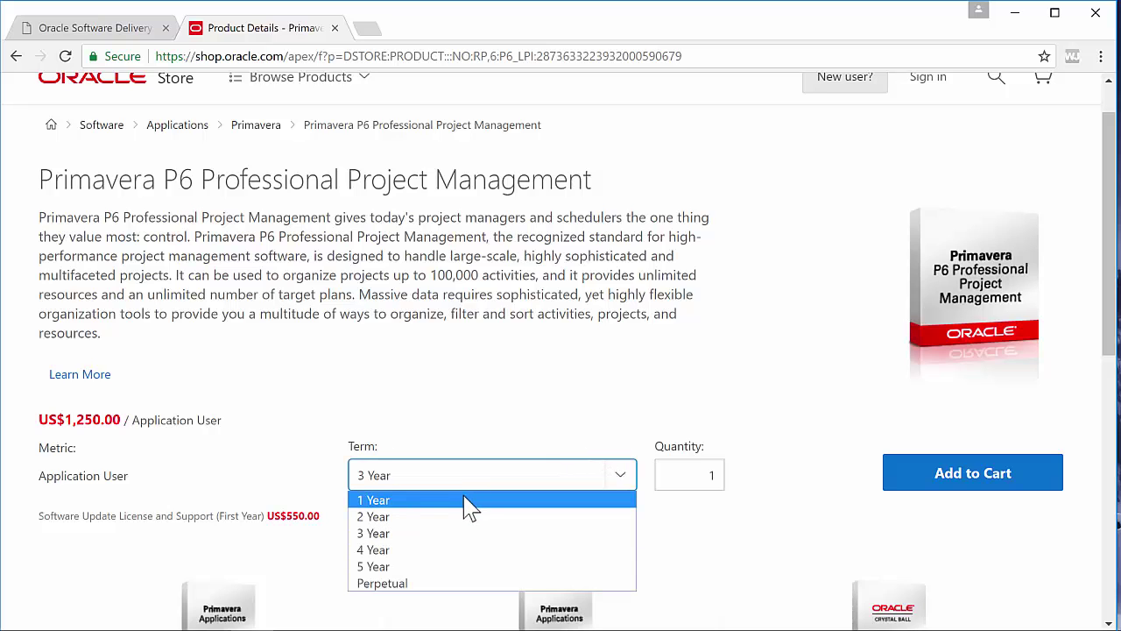
click(383, 501)
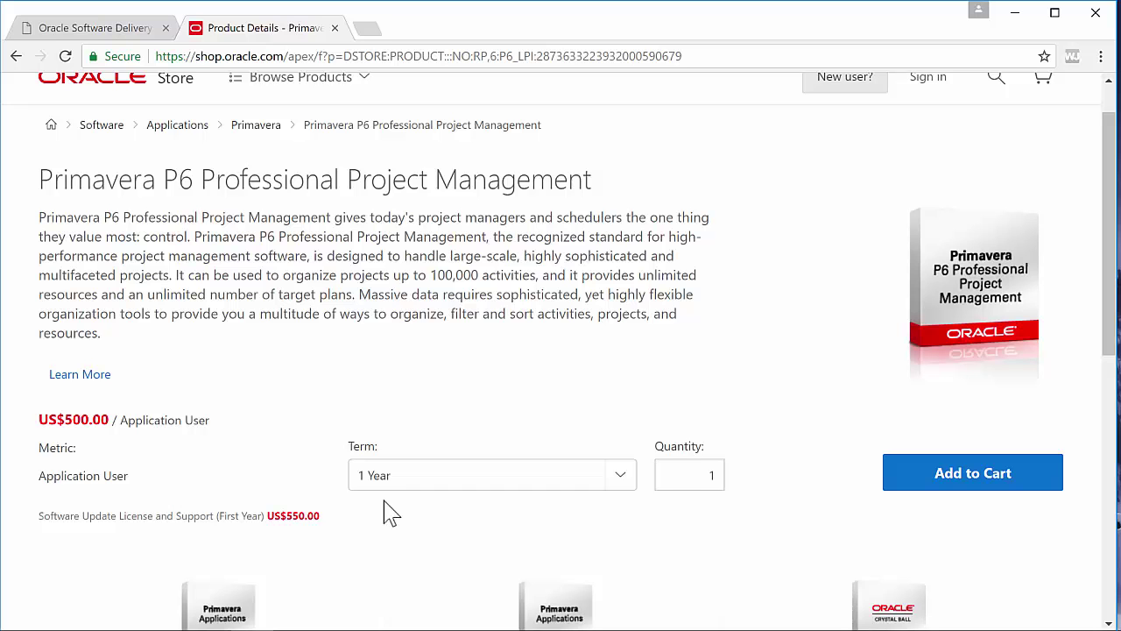
scroll(391, 512, up, 1)
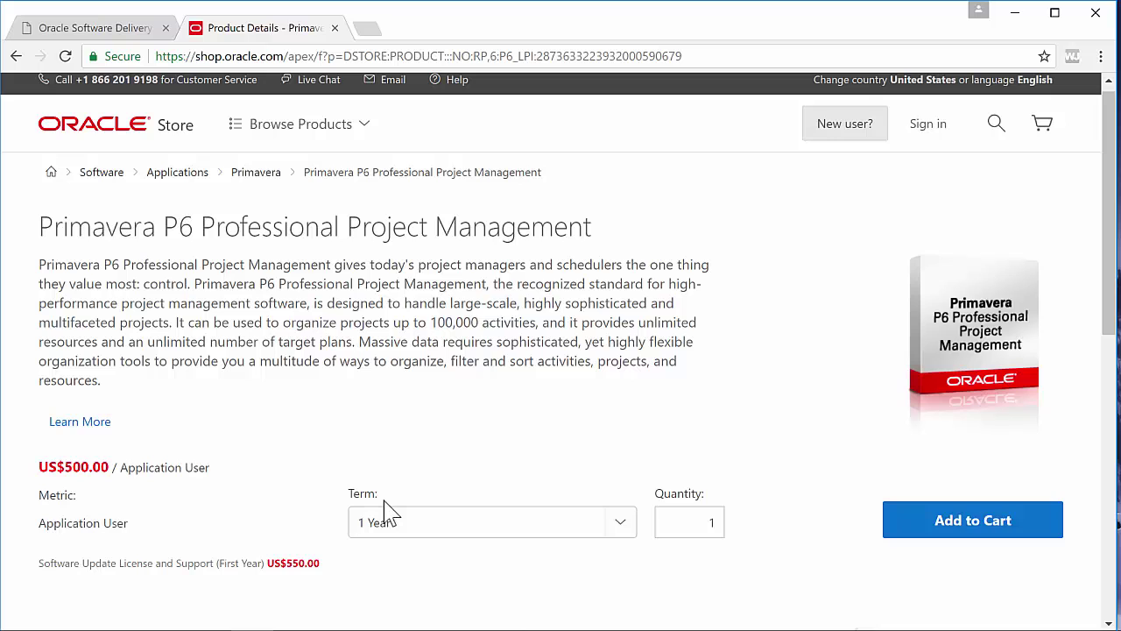
- Switch to the Oracle Software Delivery Cloud tab at edelivery.oracle.com
click(95, 32)
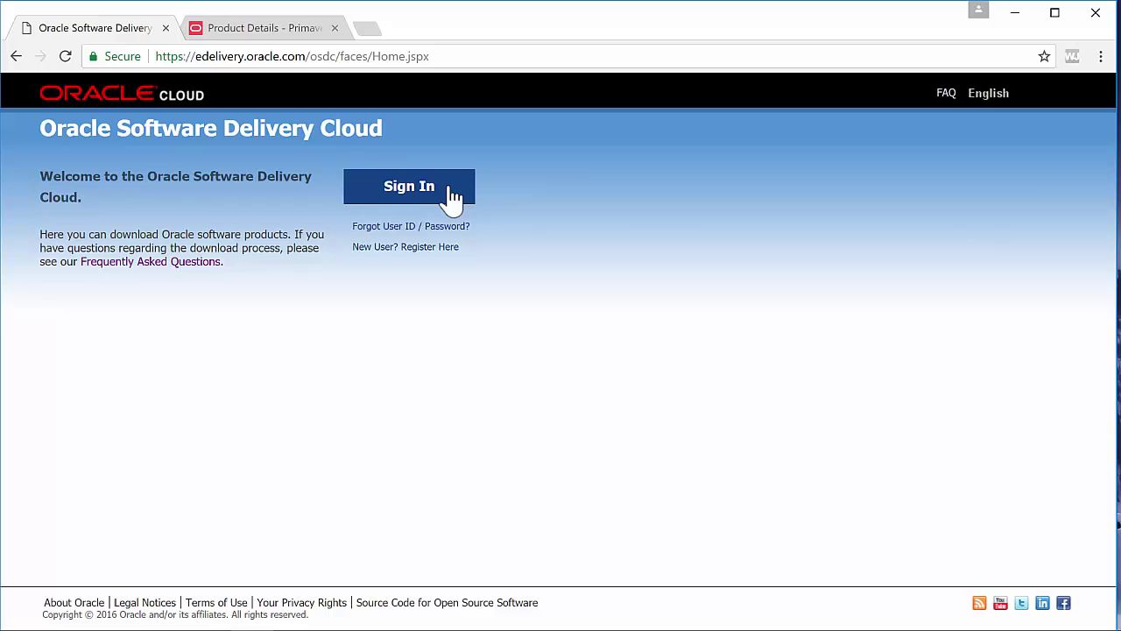
- Start registering a new Oracle account and scroll through the registration form
click(368, 254)
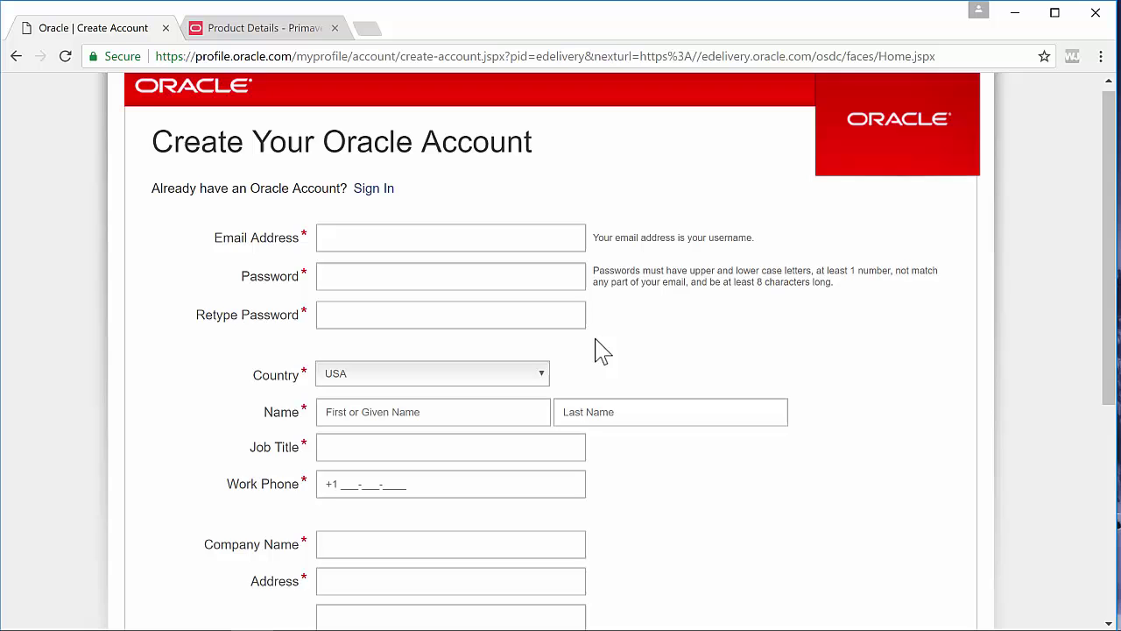
scroll(601, 352, down, 1)
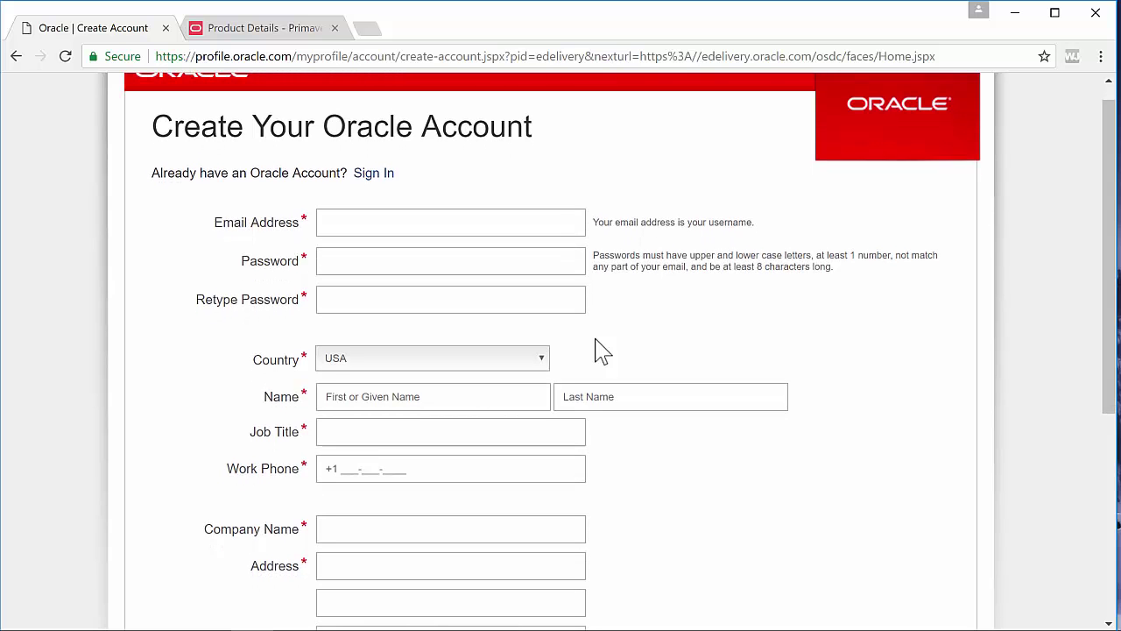
scroll(598, 349, down, 3)
scroll(596, 339, up, 2)
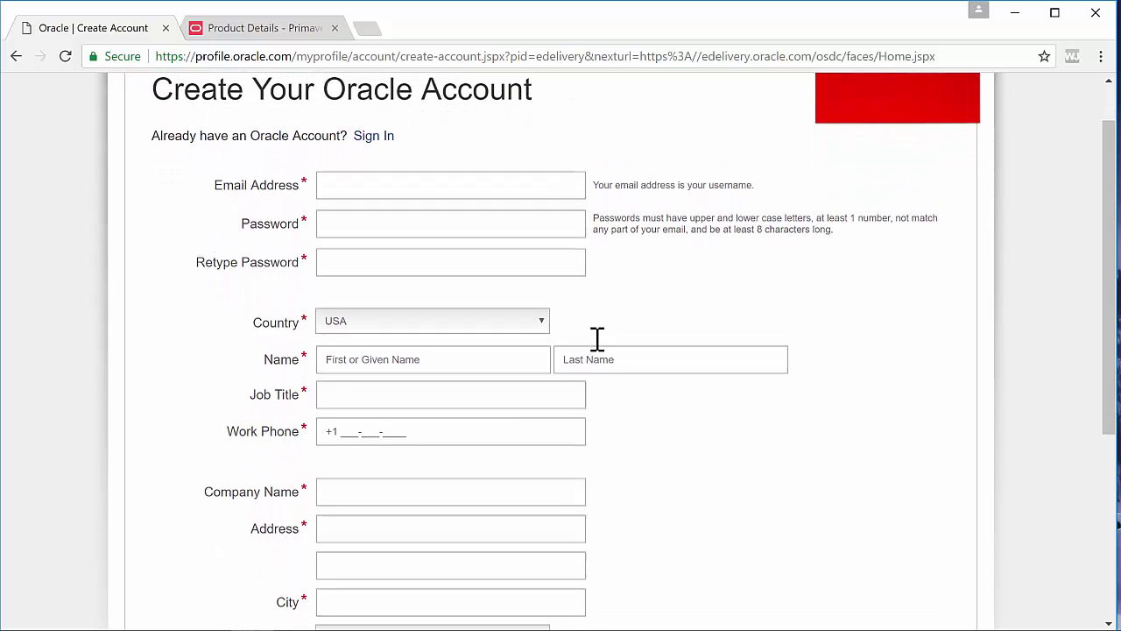
scroll(597, 342, up, 2)
scroll(596, 343, down, 4)
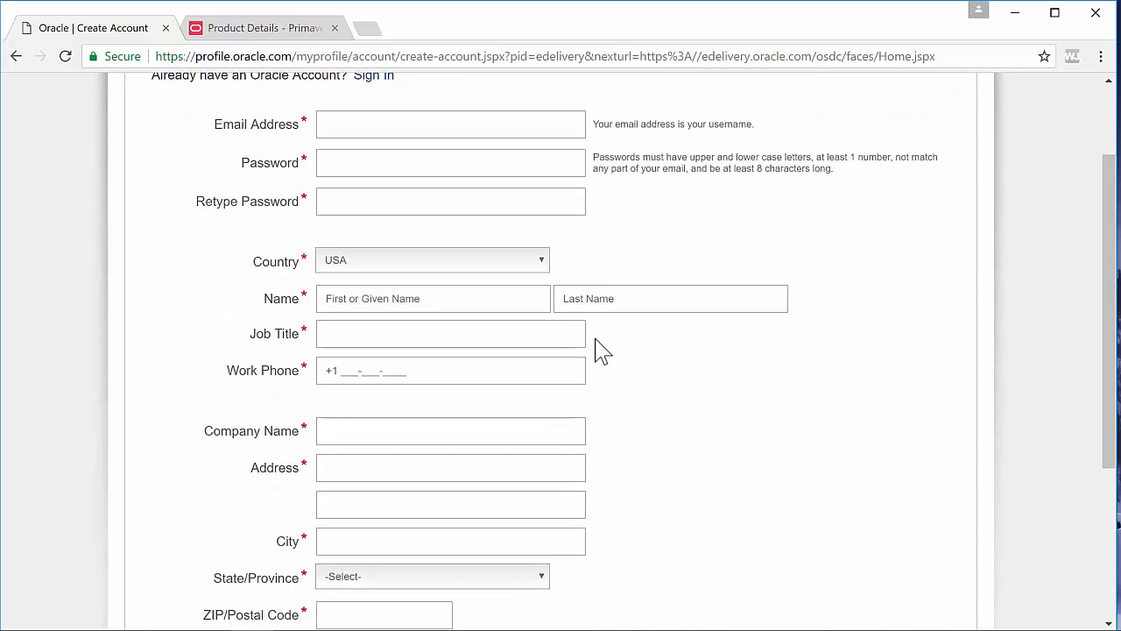
scroll(601, 352, down, 4)
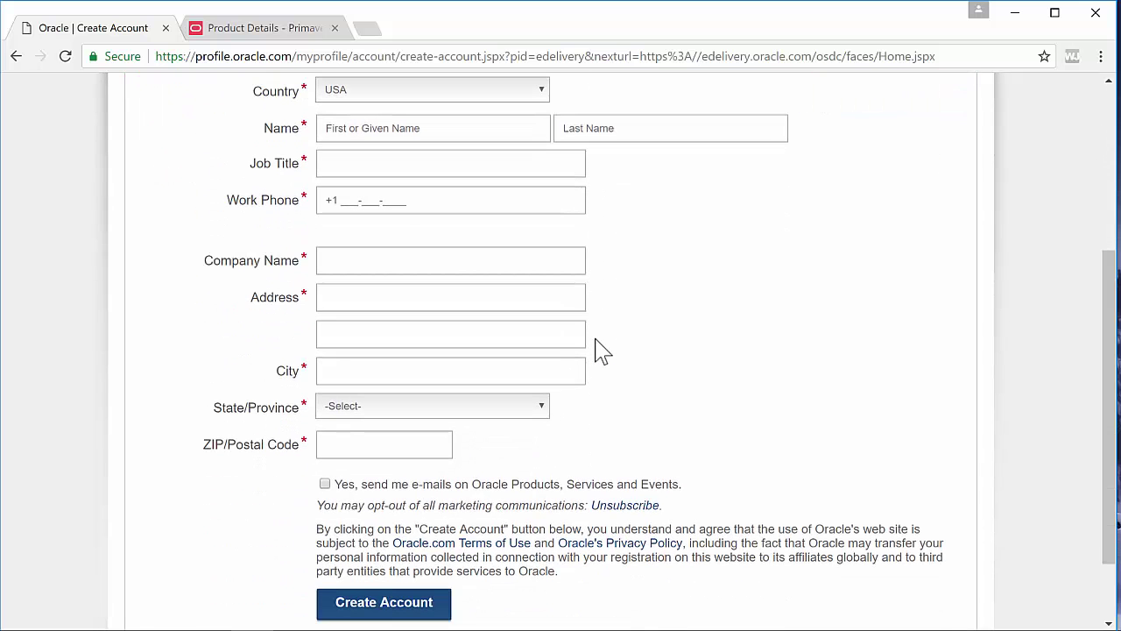
scroll(595, 349, up, 3)
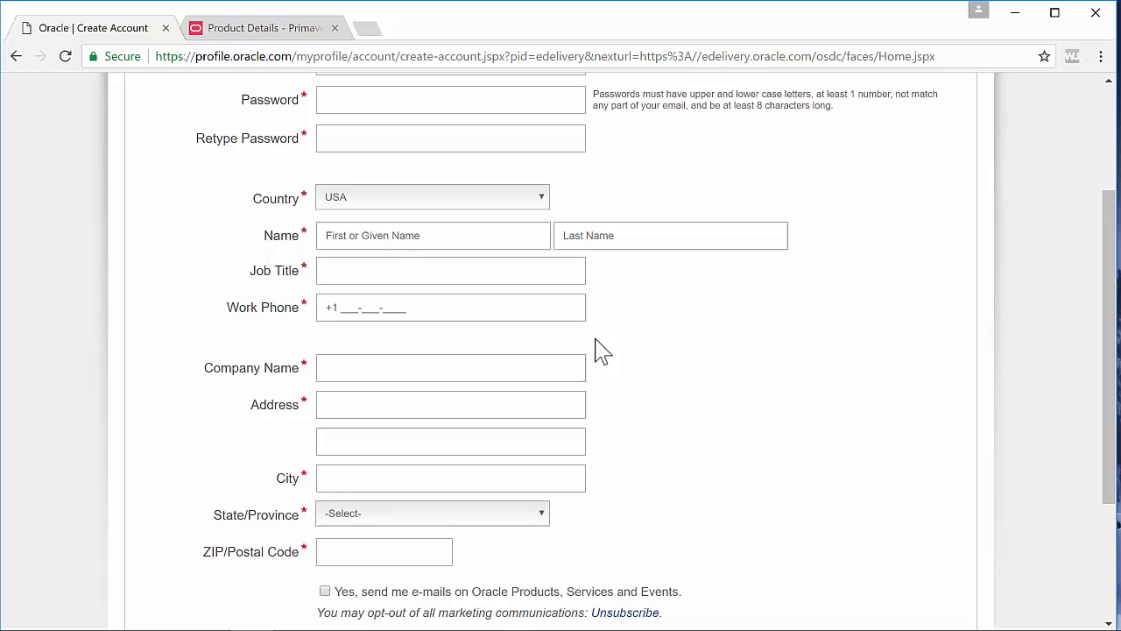
scroll(595, 348, up, 3)
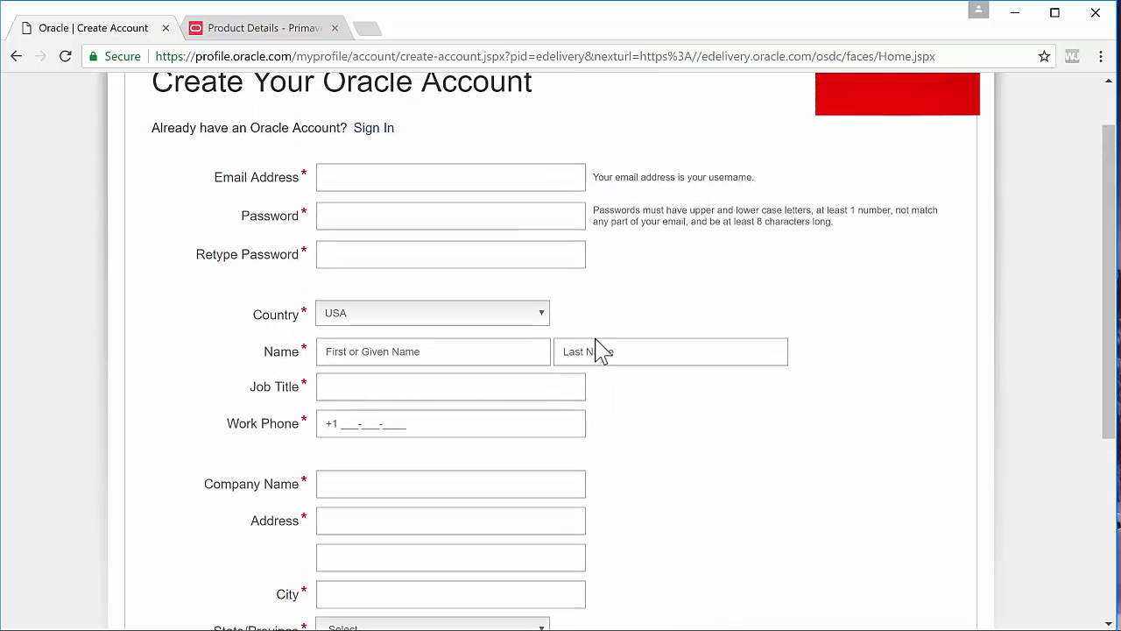
scroll(596, 349, up, 2)
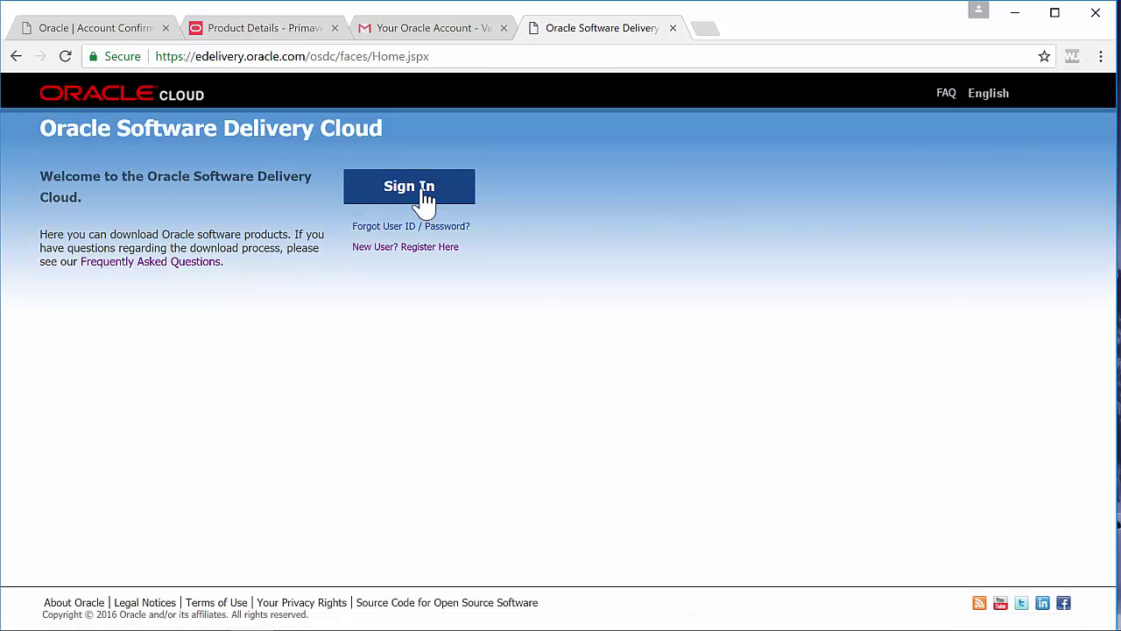
- Sign in, search 'primavera' and choose Primavera P6 Professional Project Management
click(426, 199)
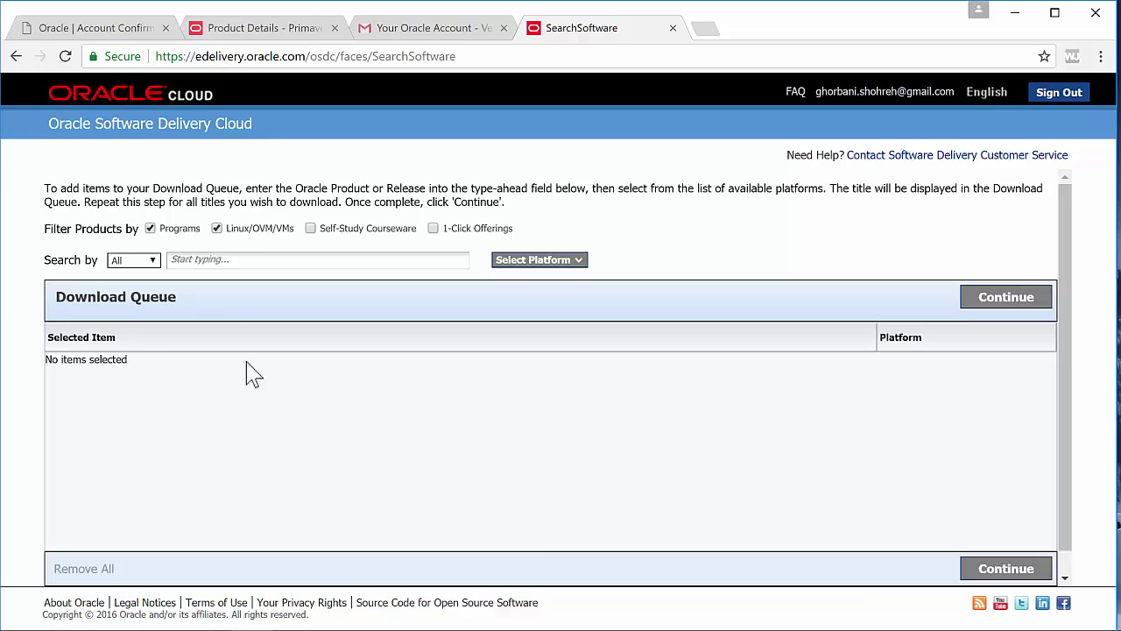
click(202, 261)
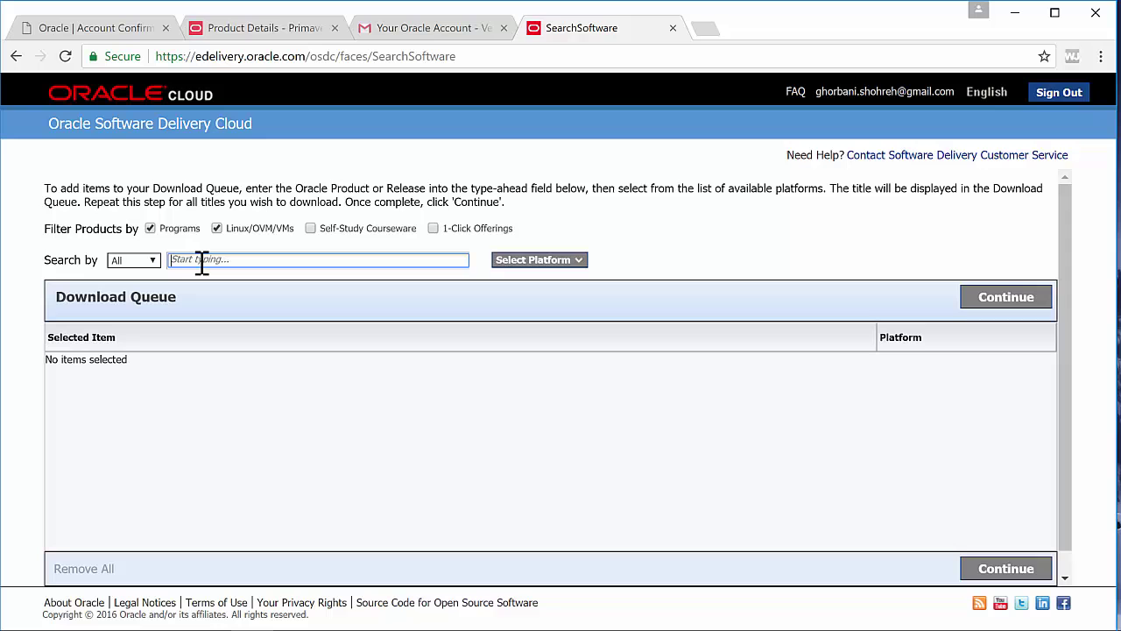
text(pri)
text(maver)
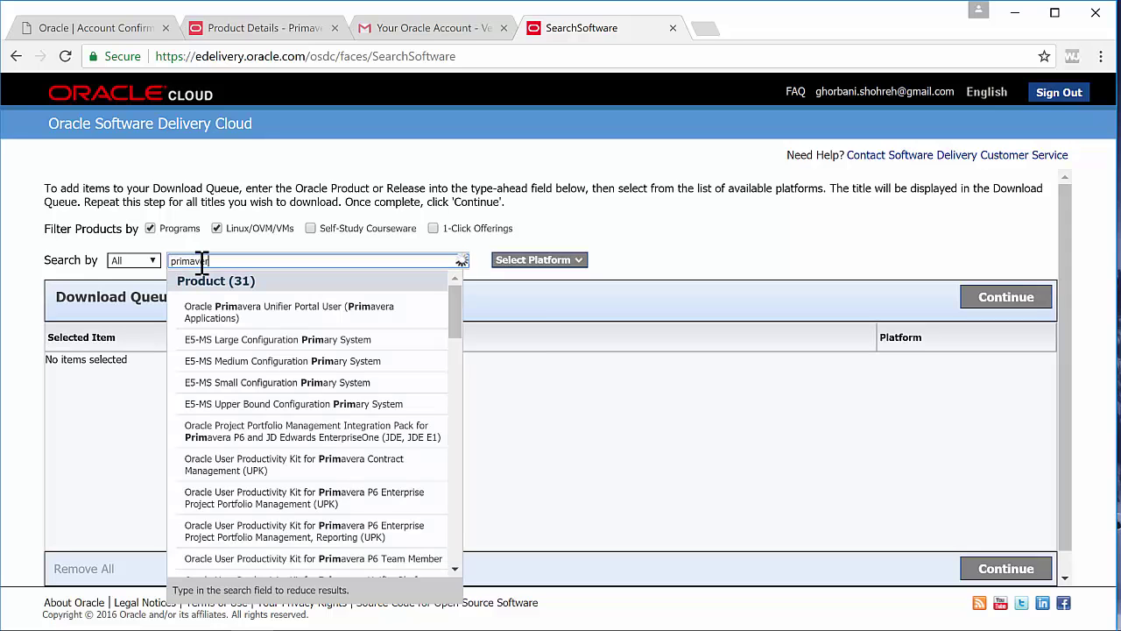
text(a)
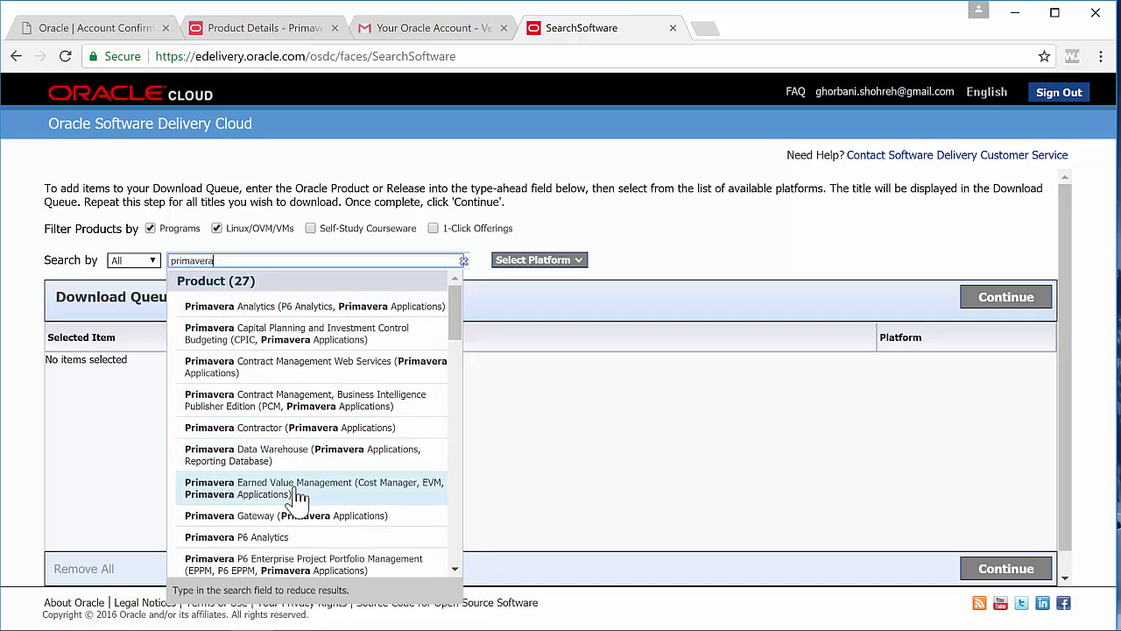
scroll(296, 504, down, 3)
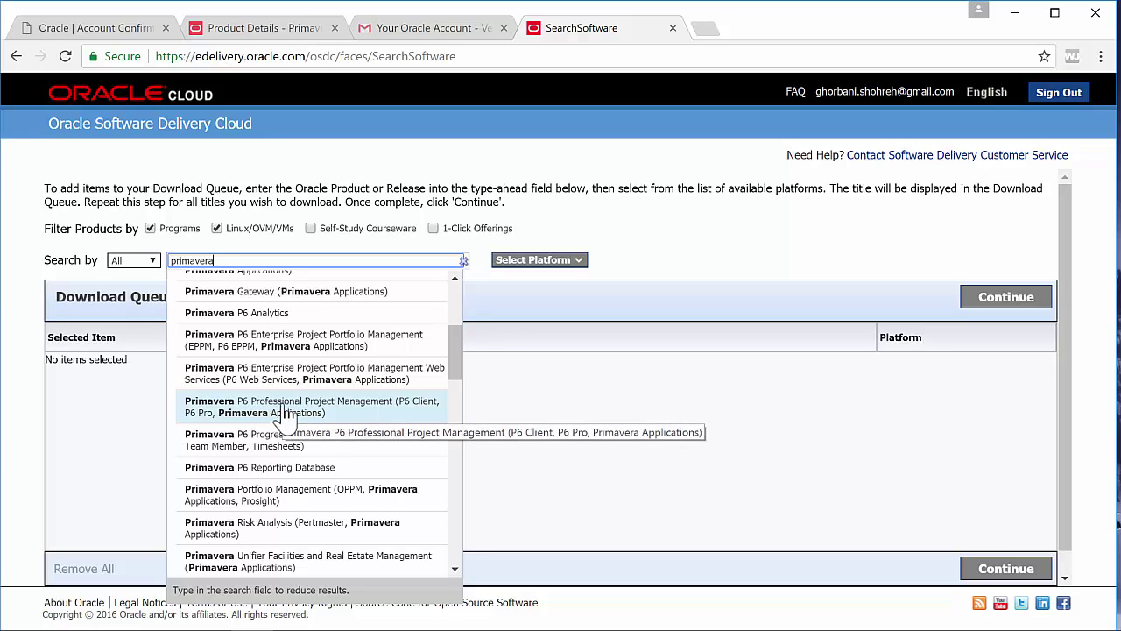
click(285, 412)
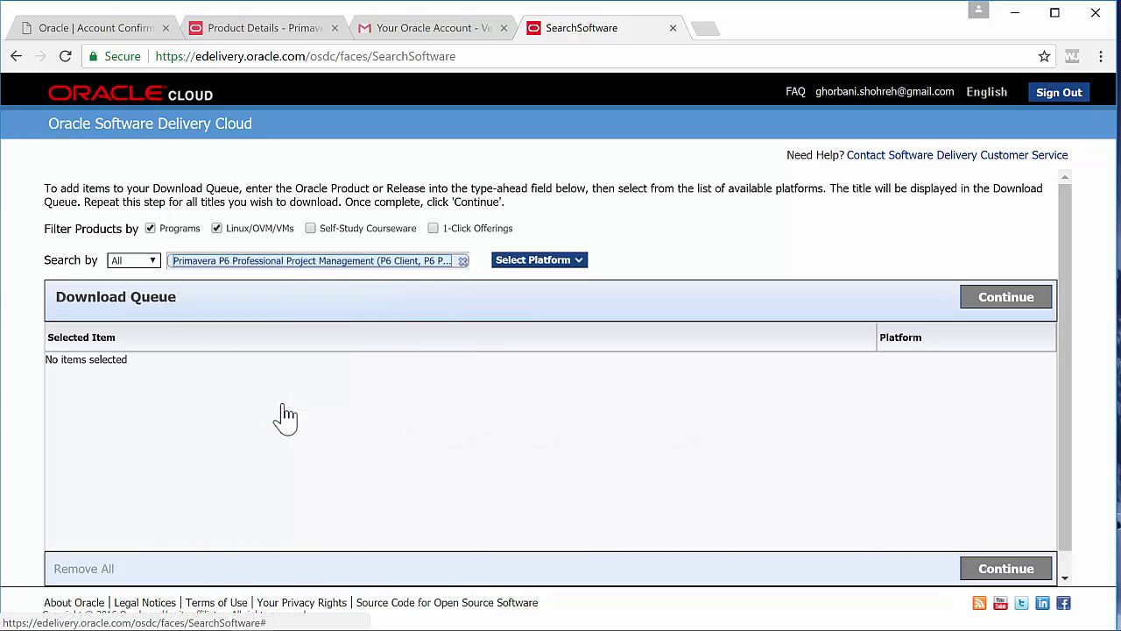
- Reselect Primavera P6 Professional Project Management from the product suggestions
click(442, 262)
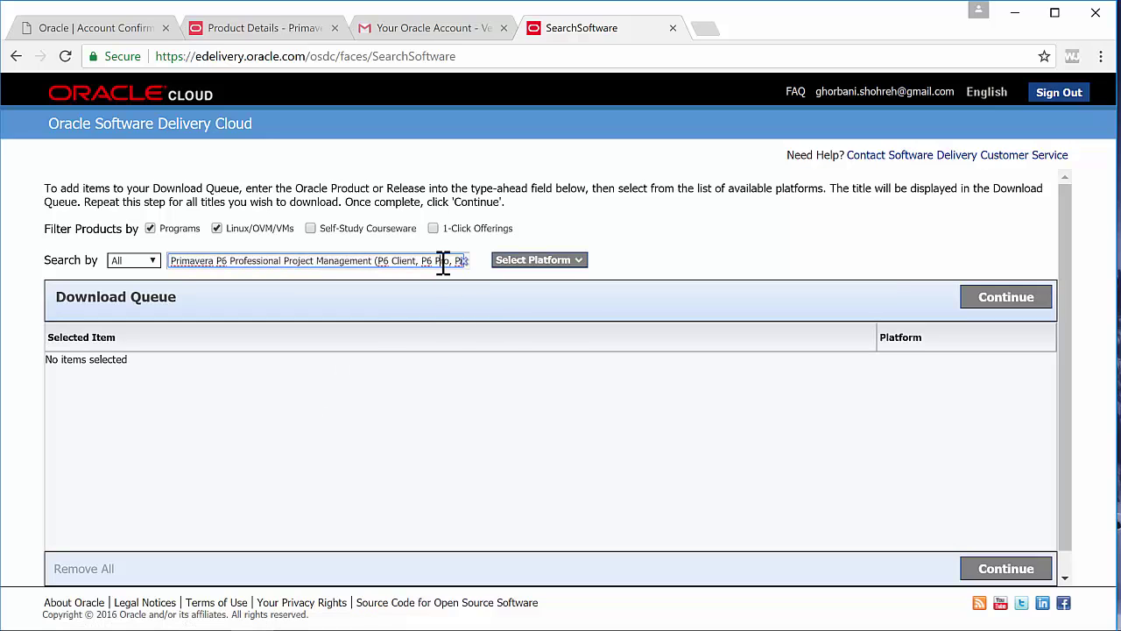
key(Right)
key(Right)
key(Right)
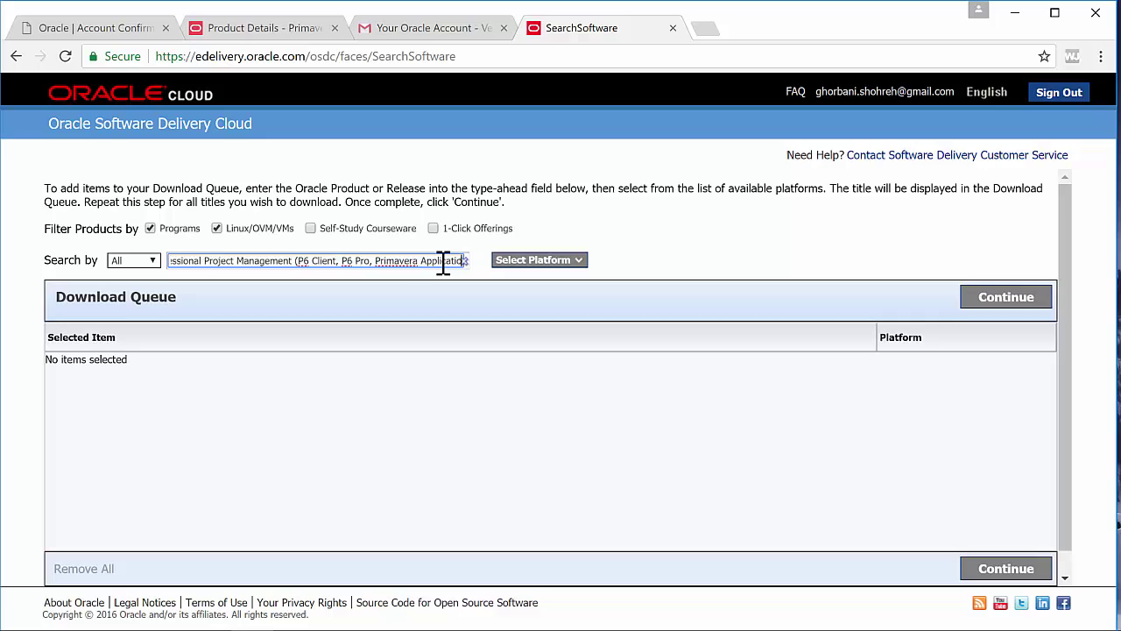
key(Right)
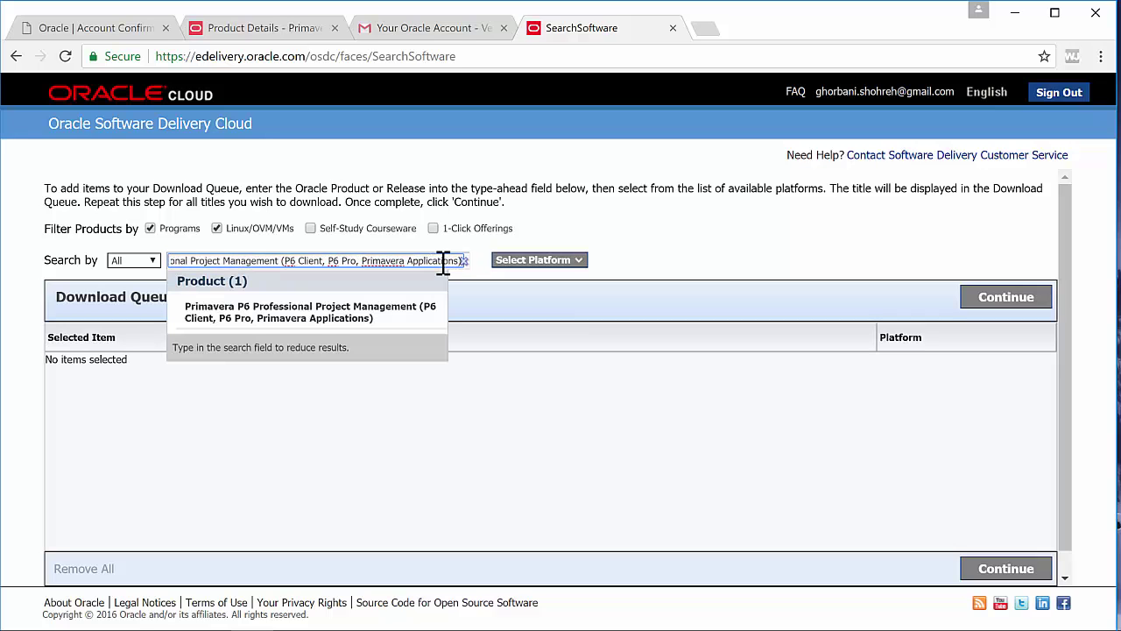
click(332, 324)
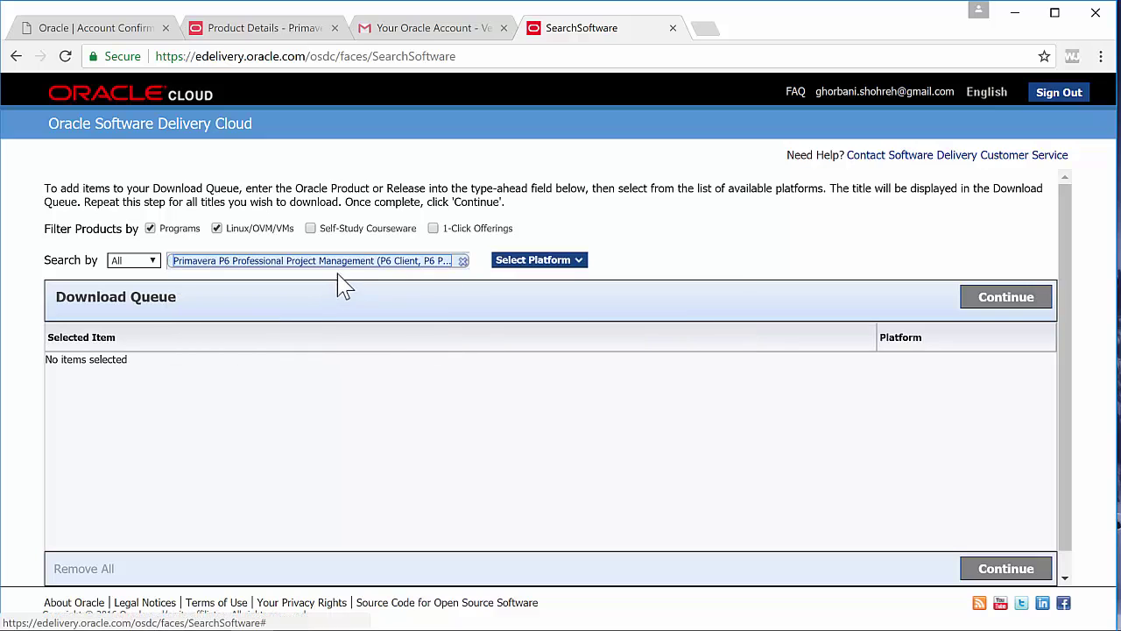
- Clear the product field, search 'primavera' again and scroll through the results
click(463, 261)
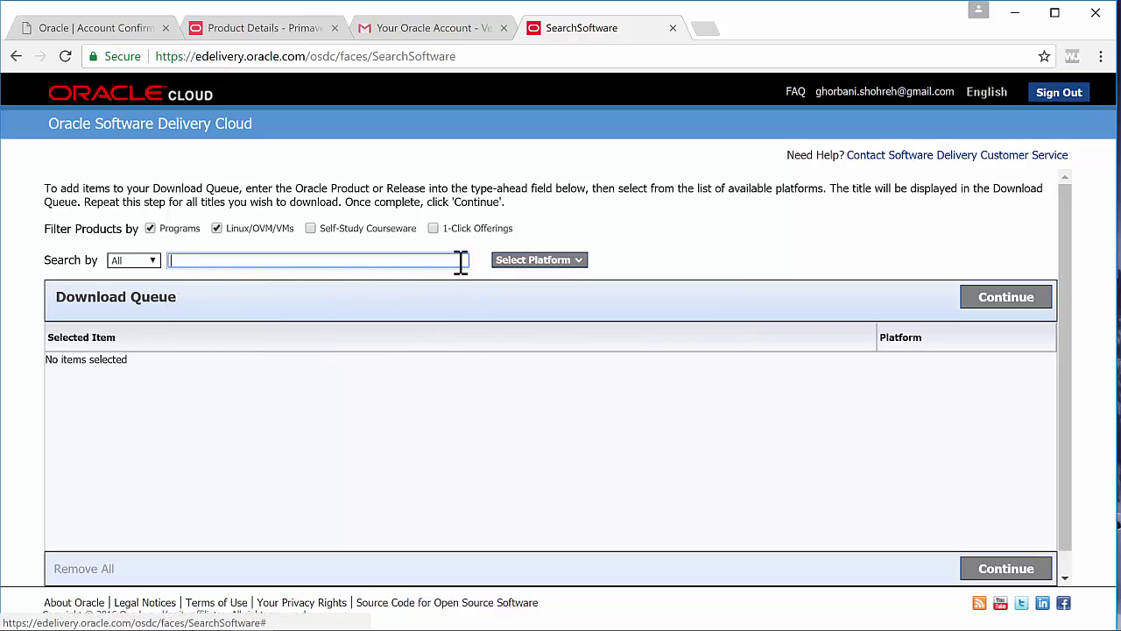
text(p)
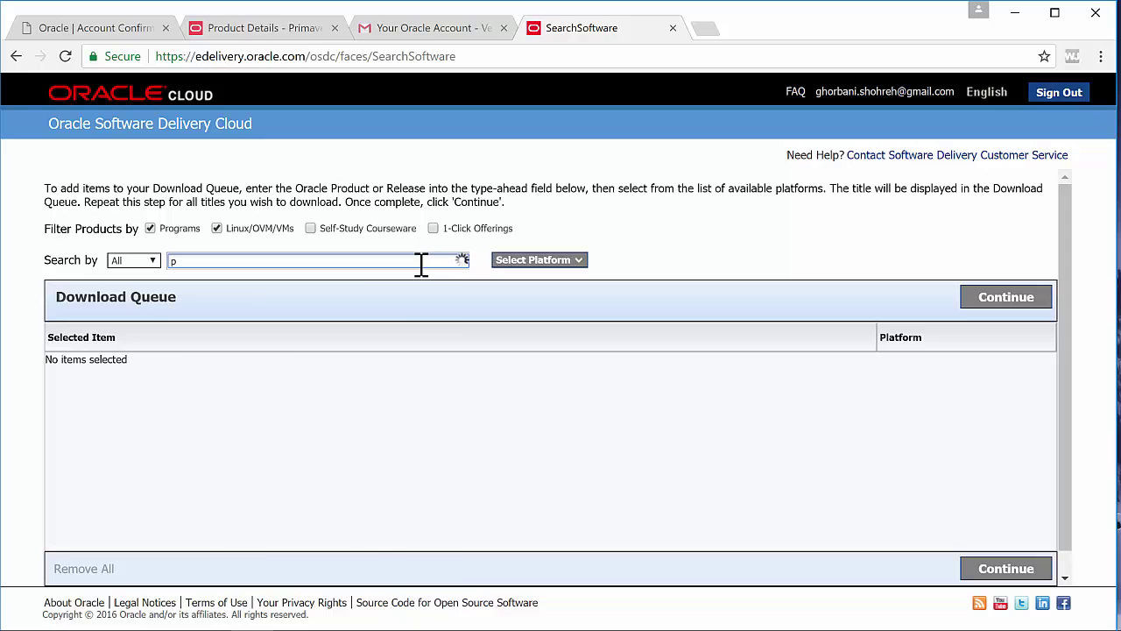
text(rimav)
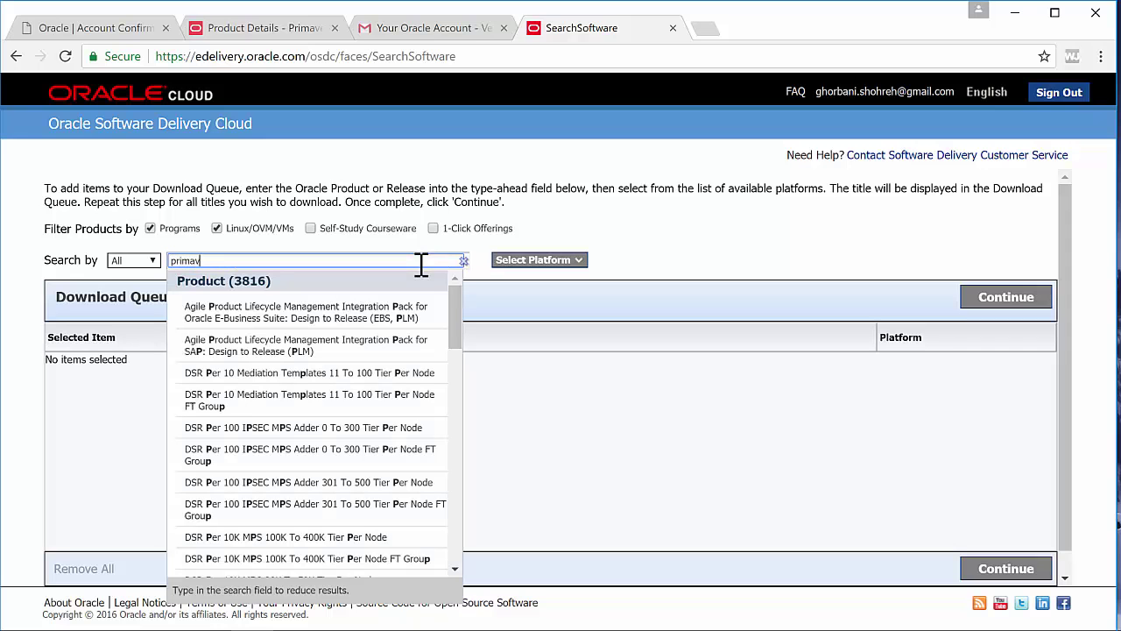
text(era)
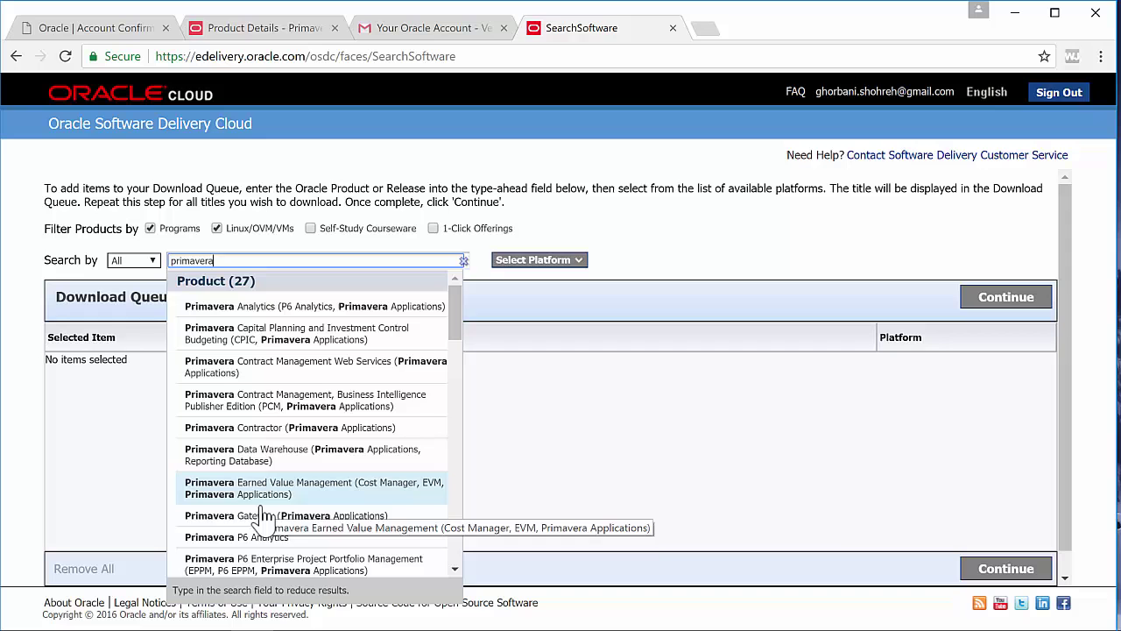
scroll(261, 539, down, 3)
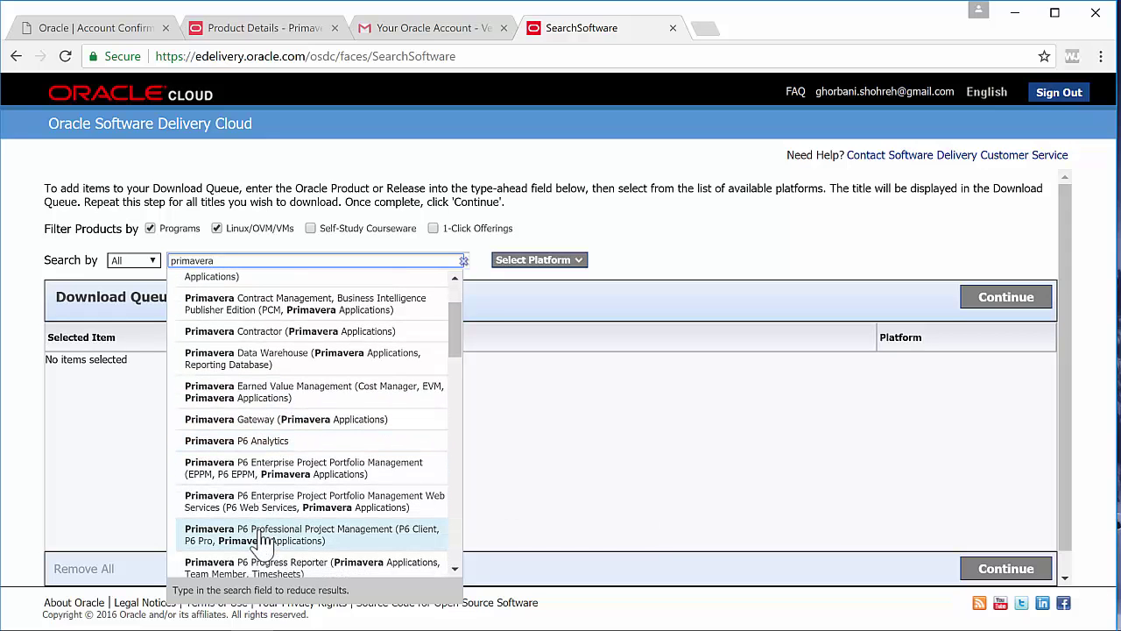
scroll(261, 539, down, 2)
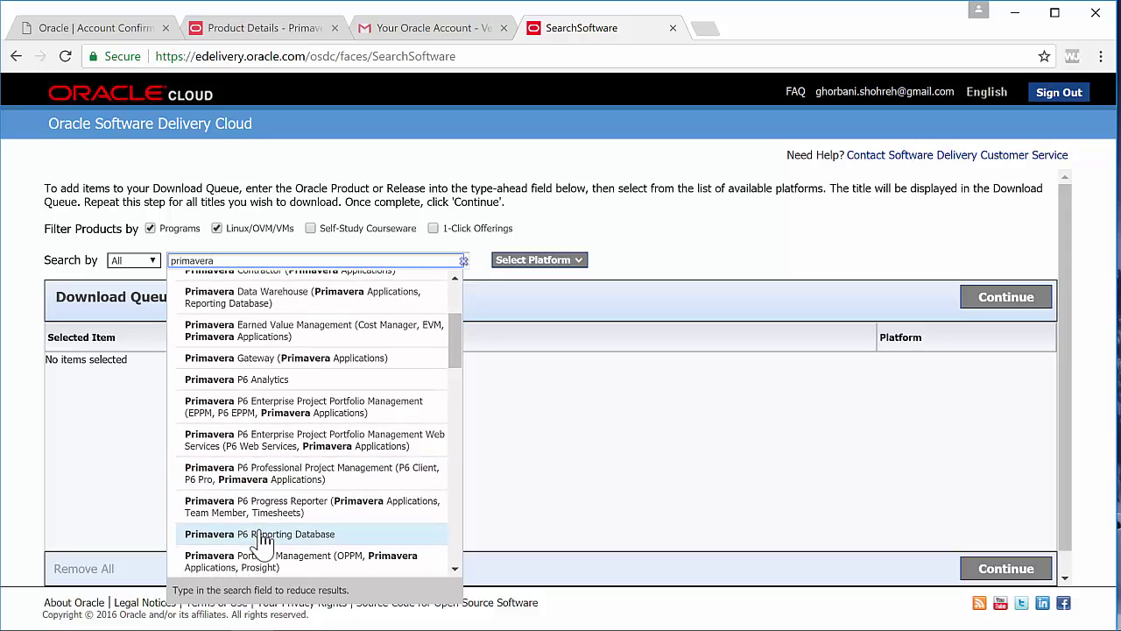
scroll(263, 538, down, 1)
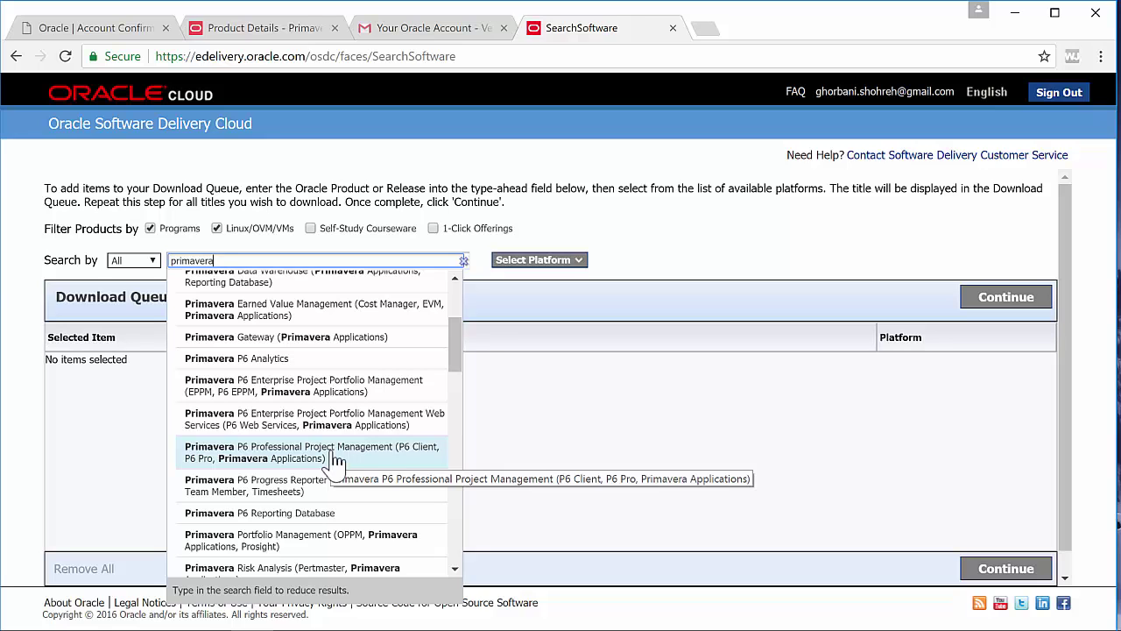
- Queue P6 Professional Project Management for Microsoft Windows (32-bit) and continue to its 16.2.0.0.0 release details
click(336, 461)
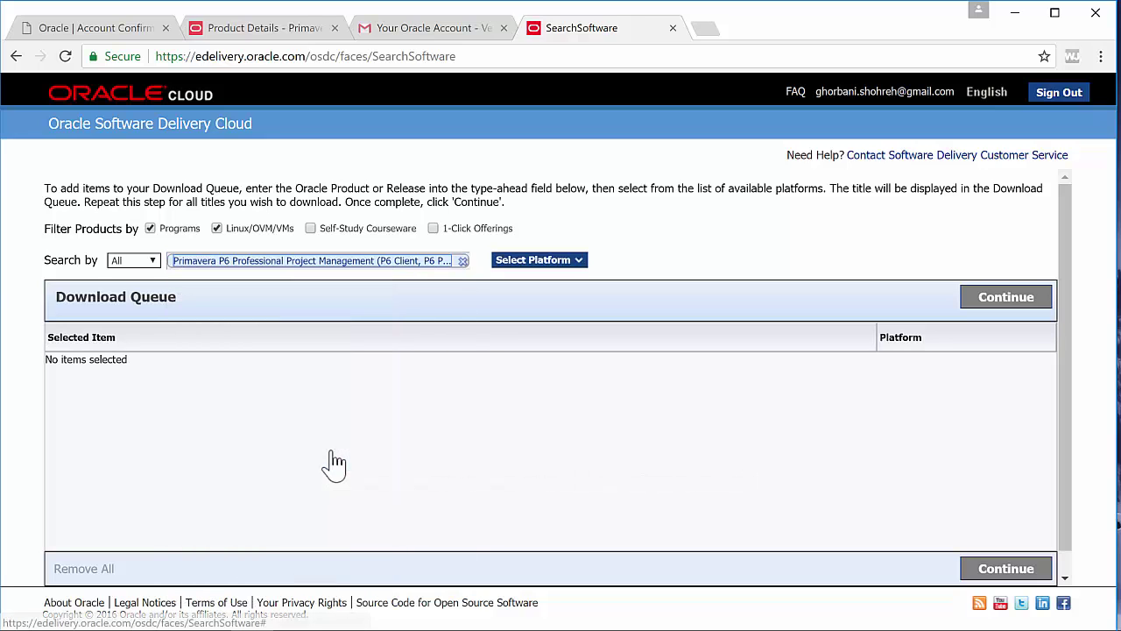
click(570, 266)
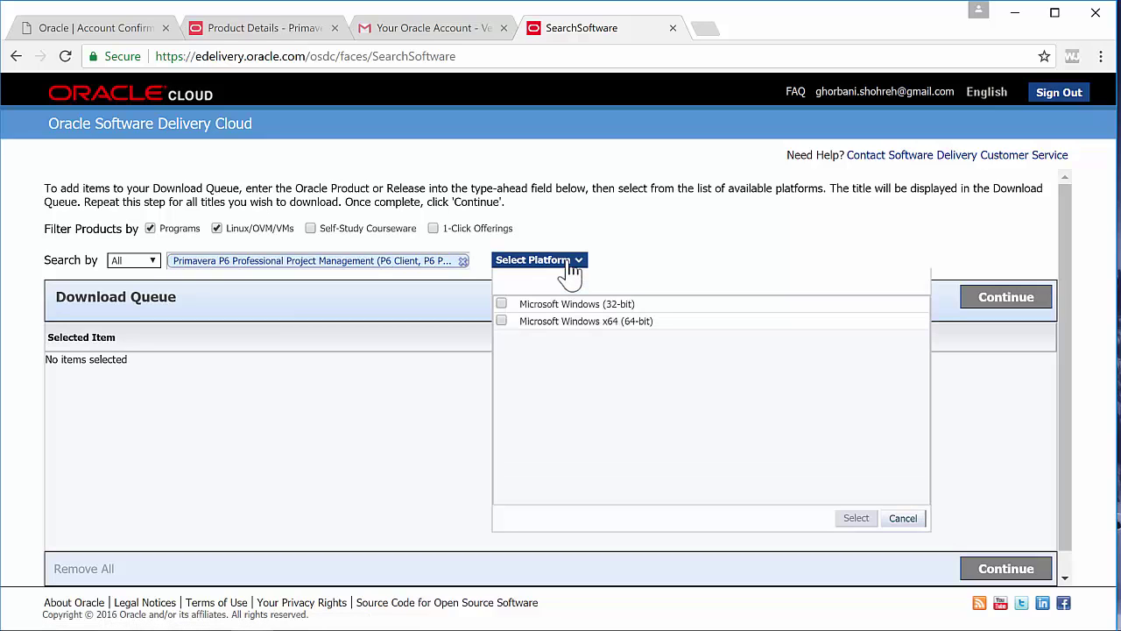
click(501, 304)
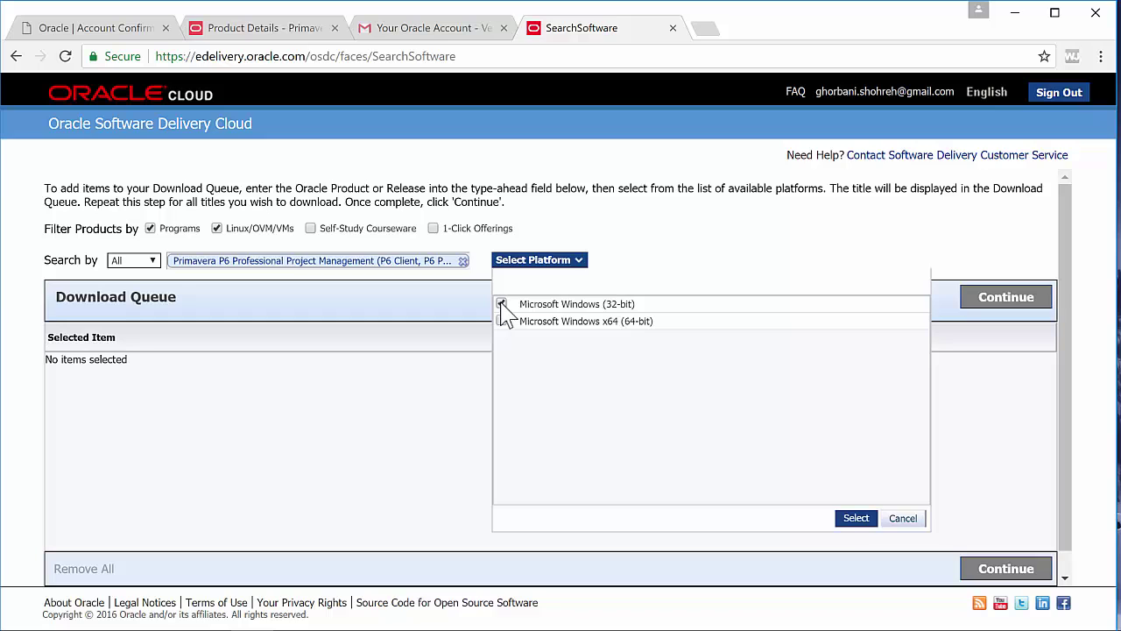
click(854, 520)
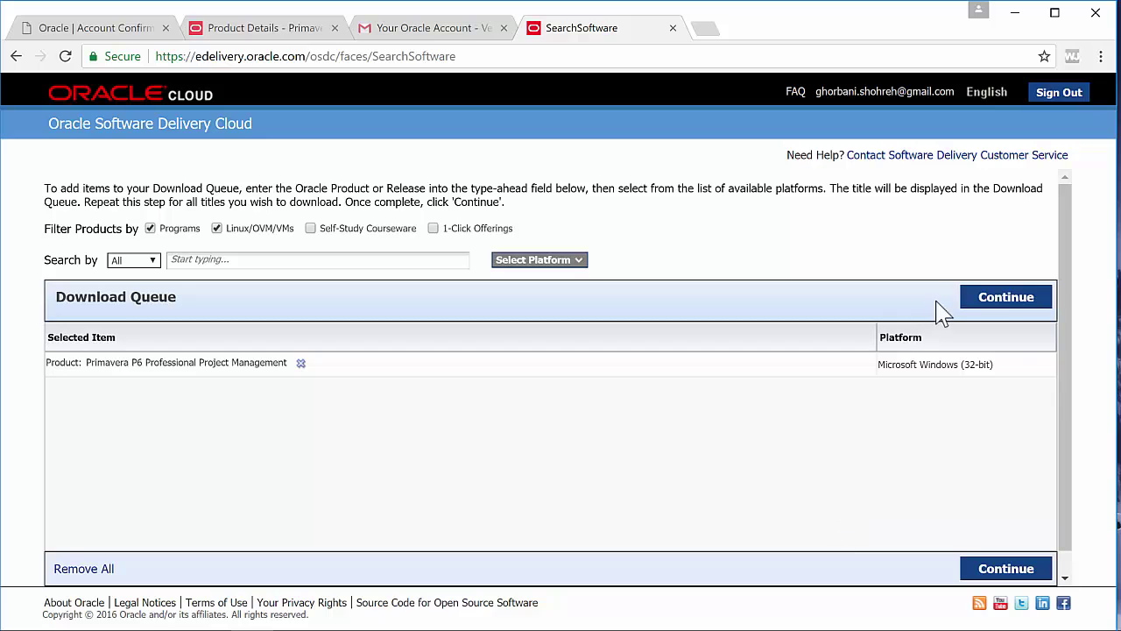
click(994, 305)
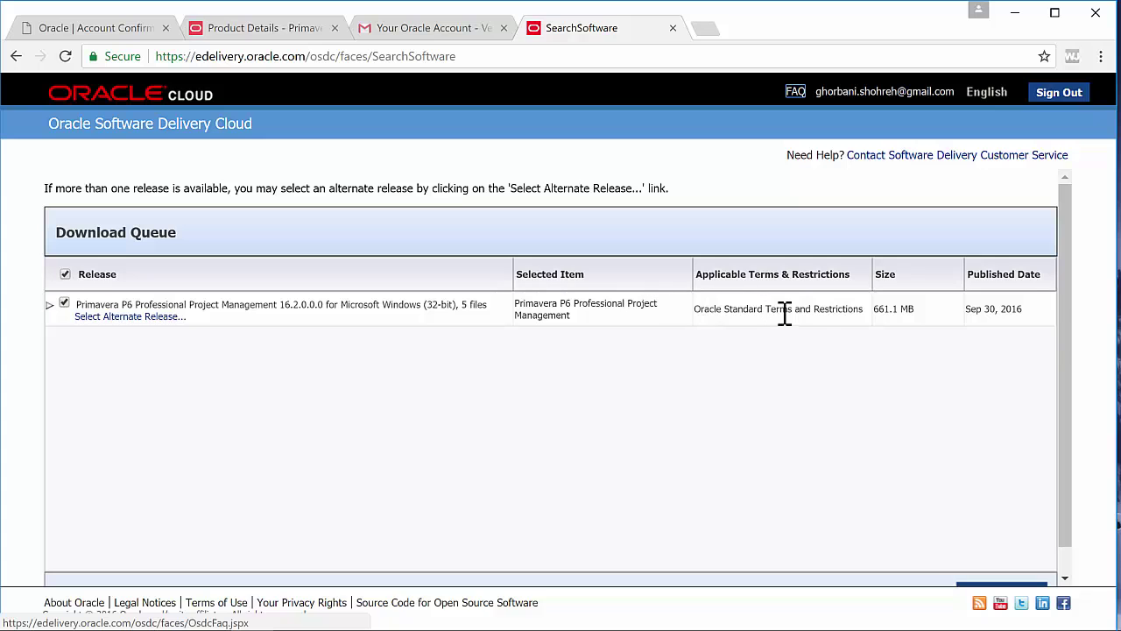
scroll(819, 438, down, 2)
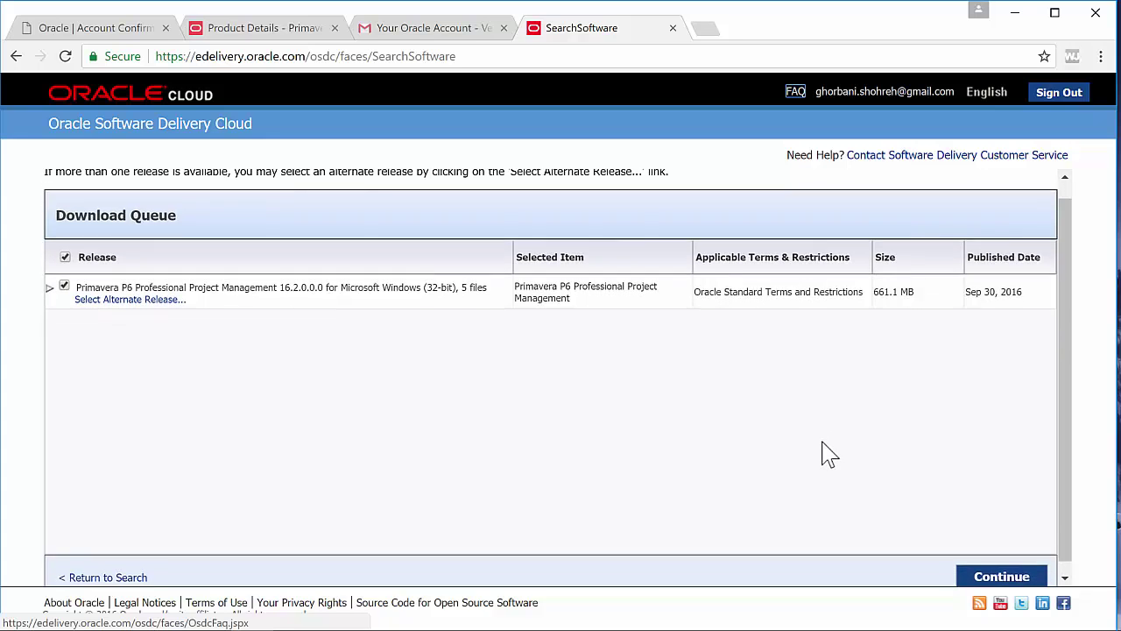
- Read through and accept the Oracle license terms, then continue to the five zip files
click(981, 566)
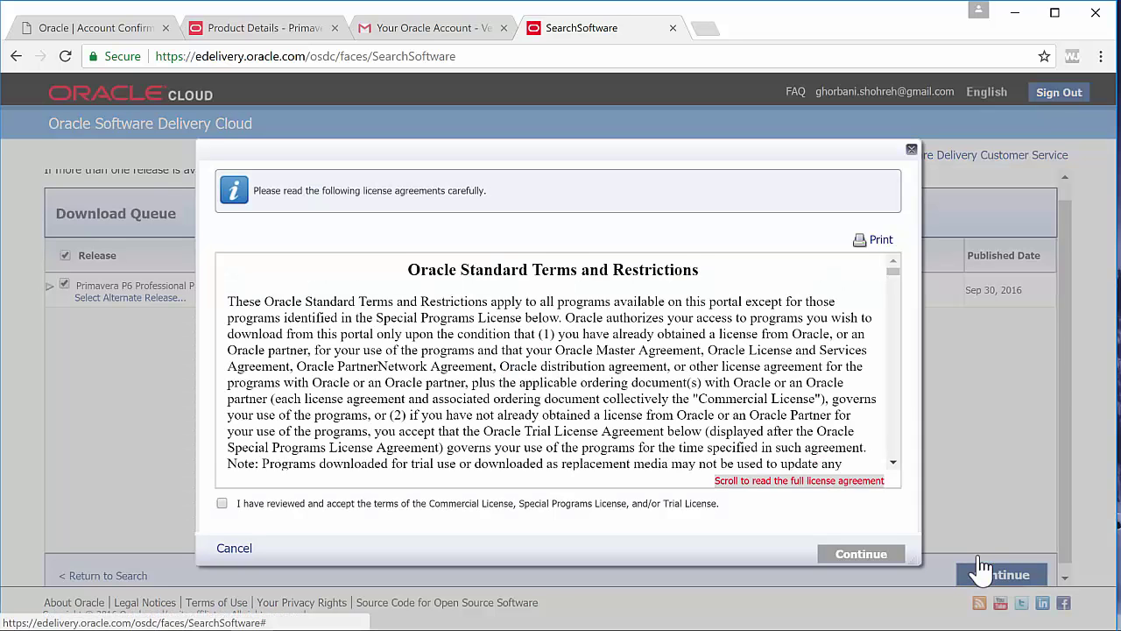
scroll(648, 408, down, 1)
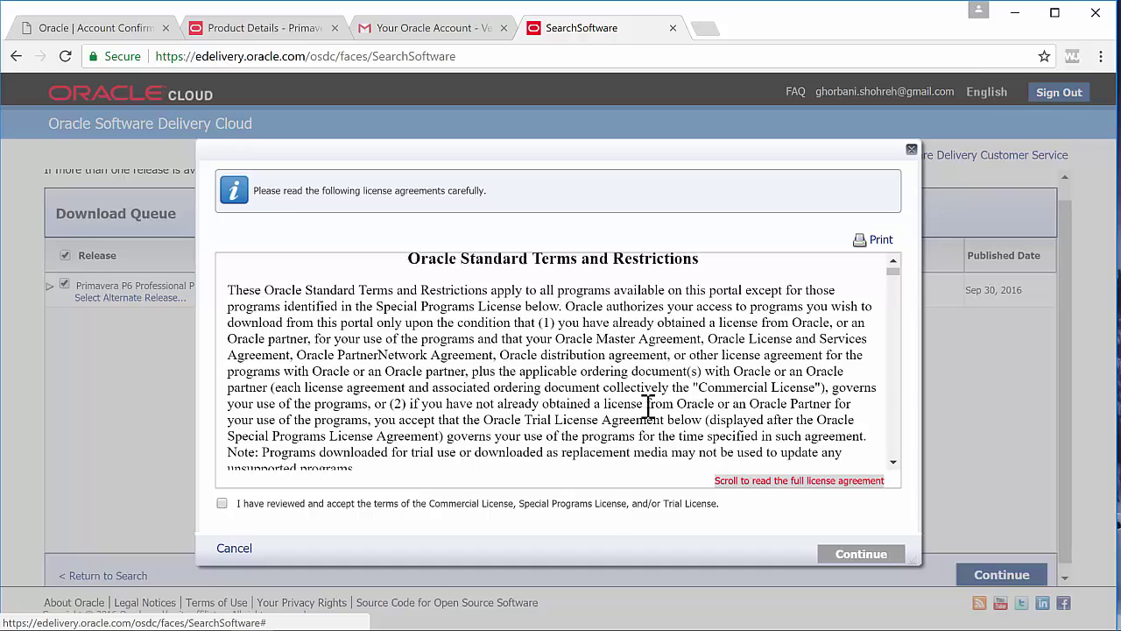
scroll(648, 408, down, 3)
scroll(648, 408, down, 3)
scroll(648, 409, down, 2)
scroll(650, 412, down, 1)
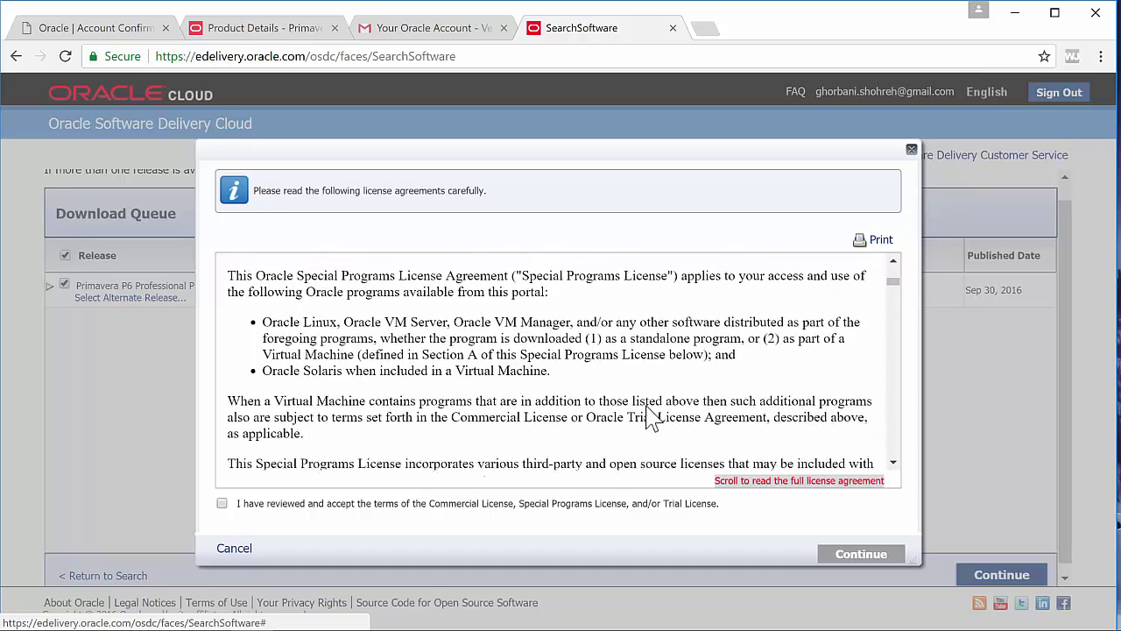
scroll(653, 419, down, 2)
scroll(652, 418, down, 3)
scroll(652, 416, down, 1)
scroll(650, 412, down, 4)
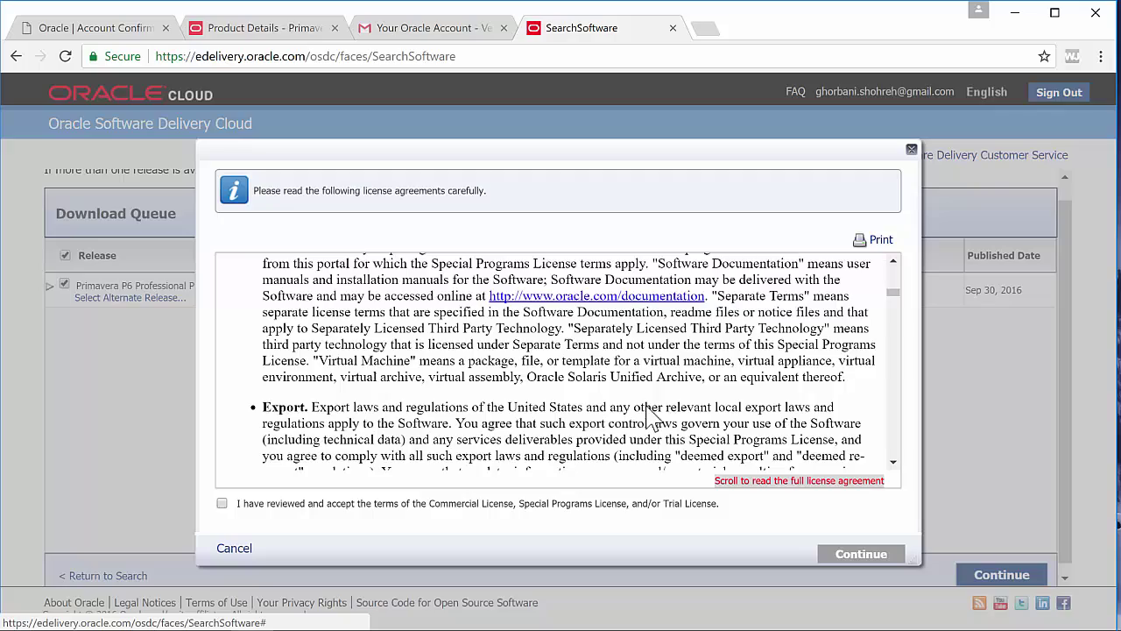
scroll(648, 407, down, 3)
scroll(649, 408, down, 1)
scroll(652, 405, down, 4)
scroll(655, 406, down, 3)
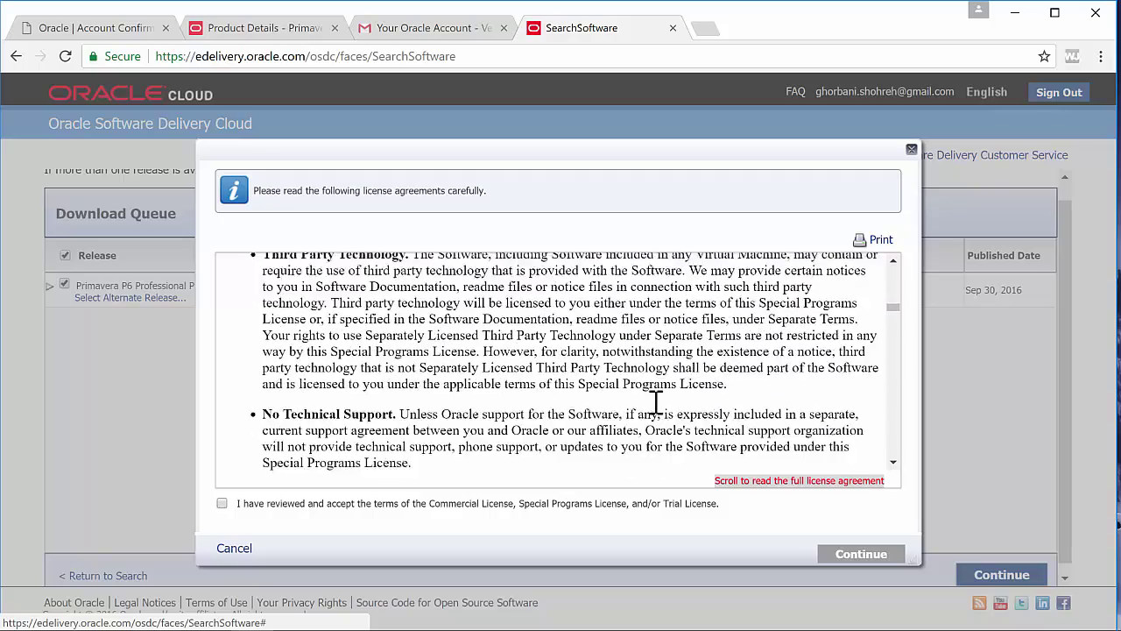
scroll(655, 405, down, 2)
scroll(655, 405, down, 3)
scroll(655, 404, down, 1)
scroll(656, 405, down, 4)
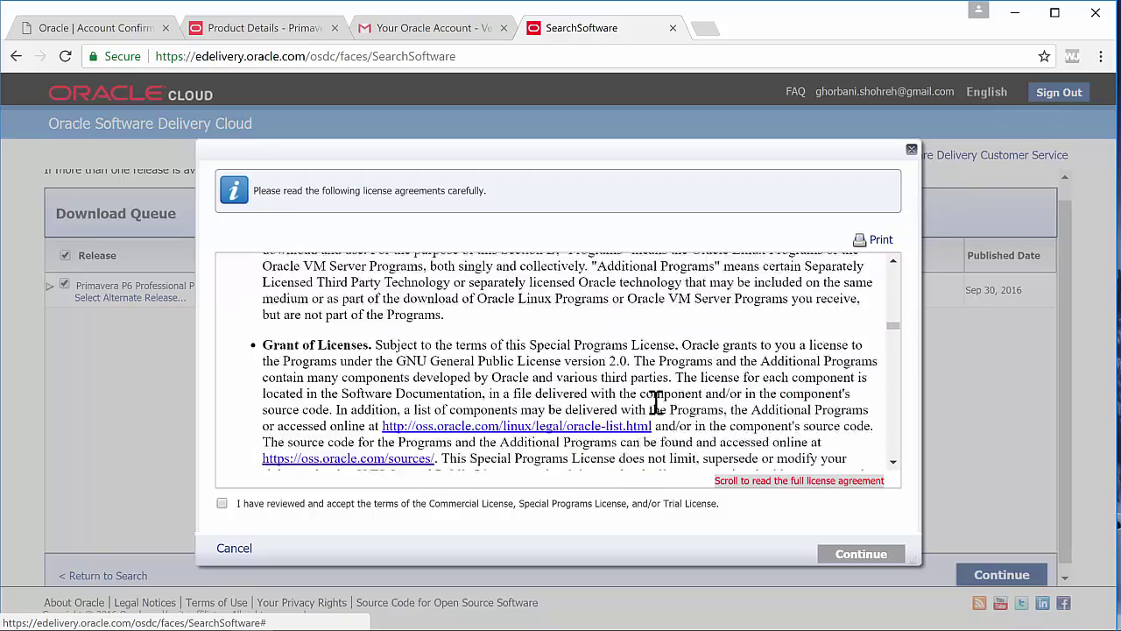
scroll(655, 405, down, 4)
scroll(655, 405, down, 3)
scroll(656, 403, down, 2)
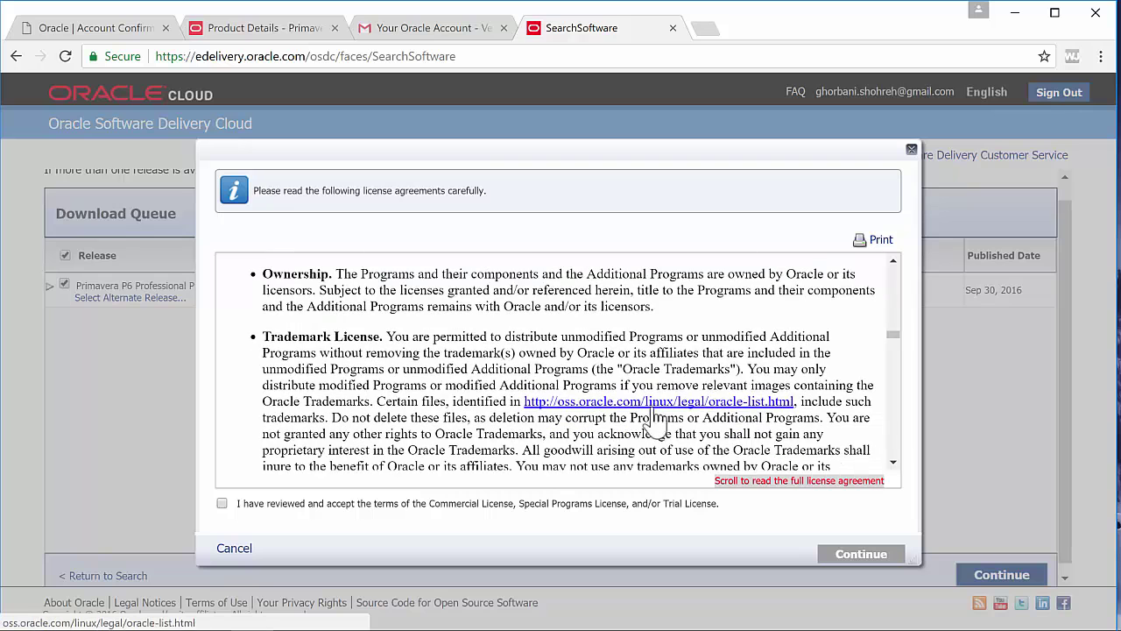
scroll(643, 421, down, 2)
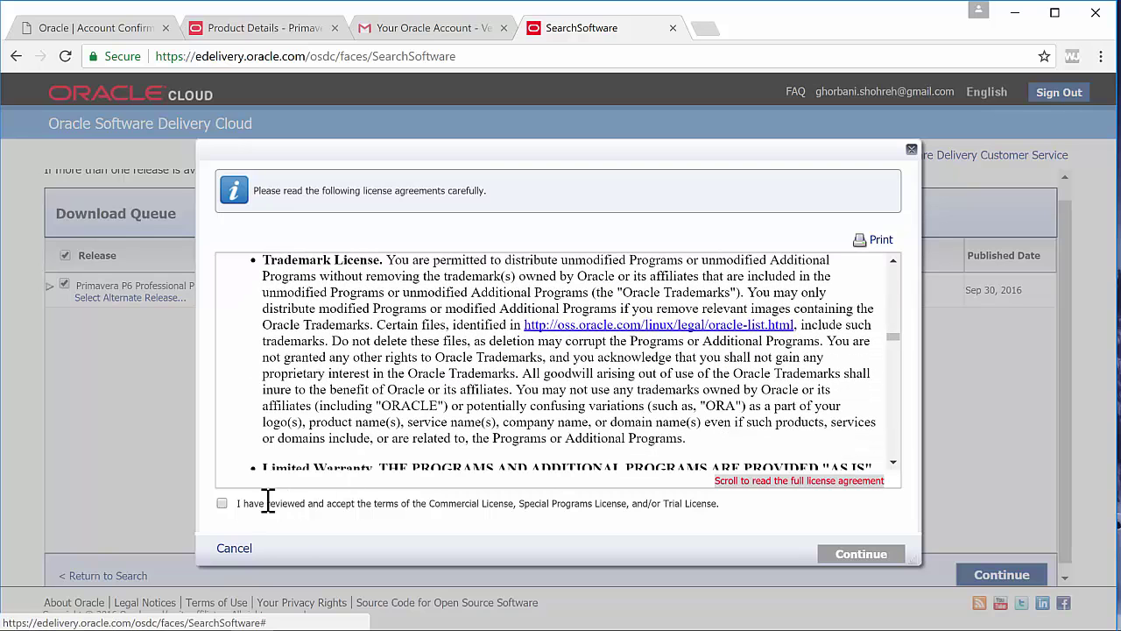
click(222, 505)
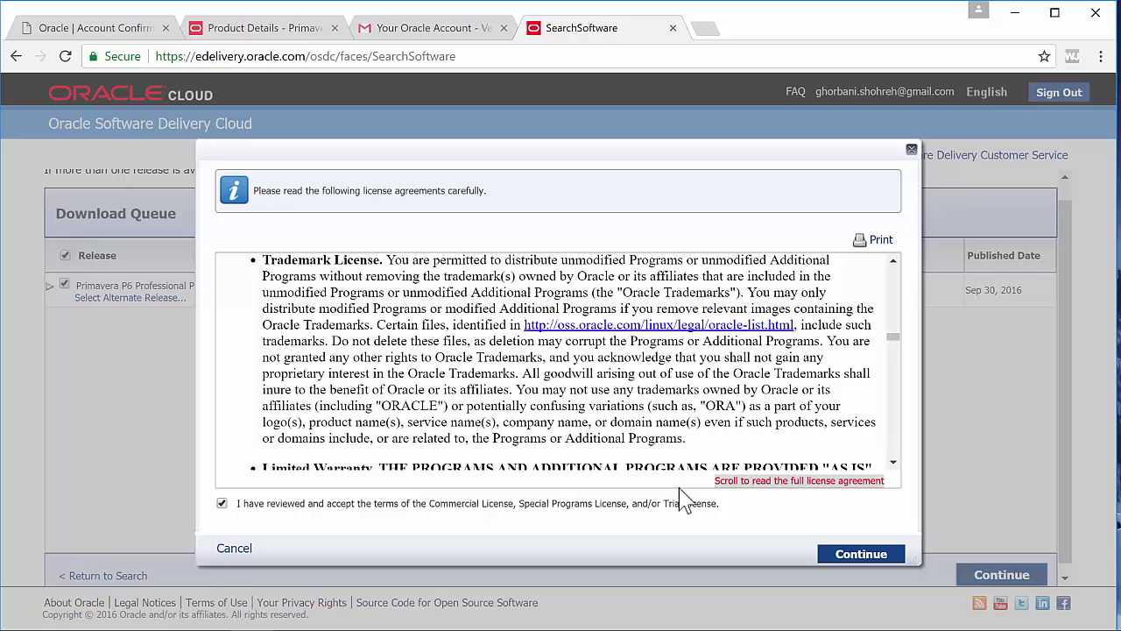
click(848, 560)
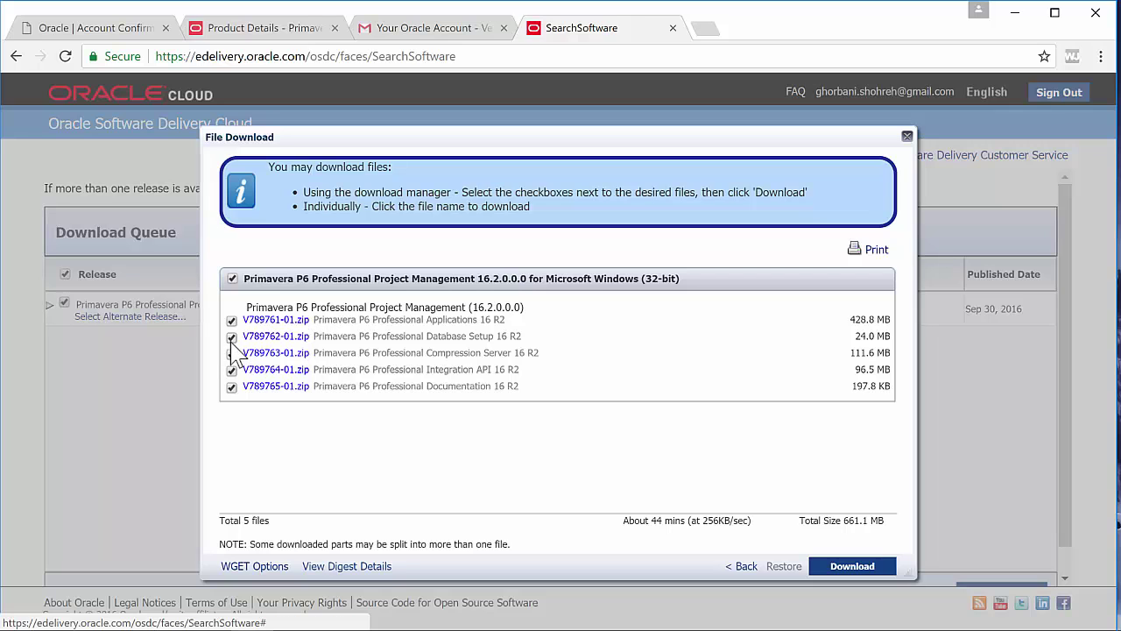
- Leave only the 428.8 MB V789761-01.zip Applications file selected and start its download
click(232, 337)
click(231, 369)
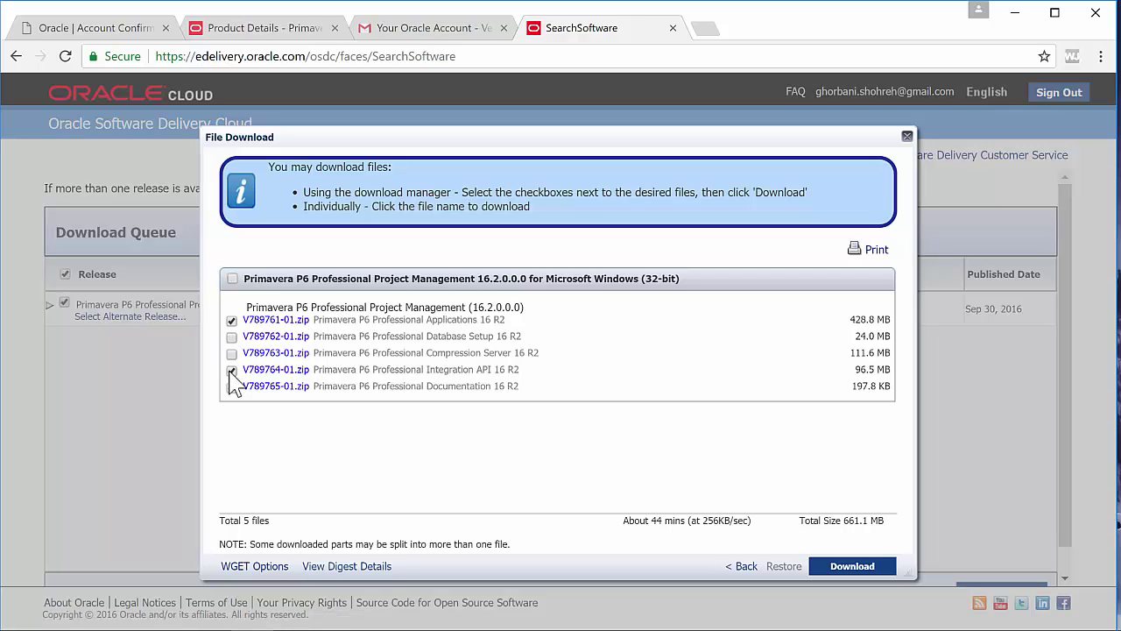
click(231, 387)
click(232, 386)
click(876, 573)
click(869, 580)
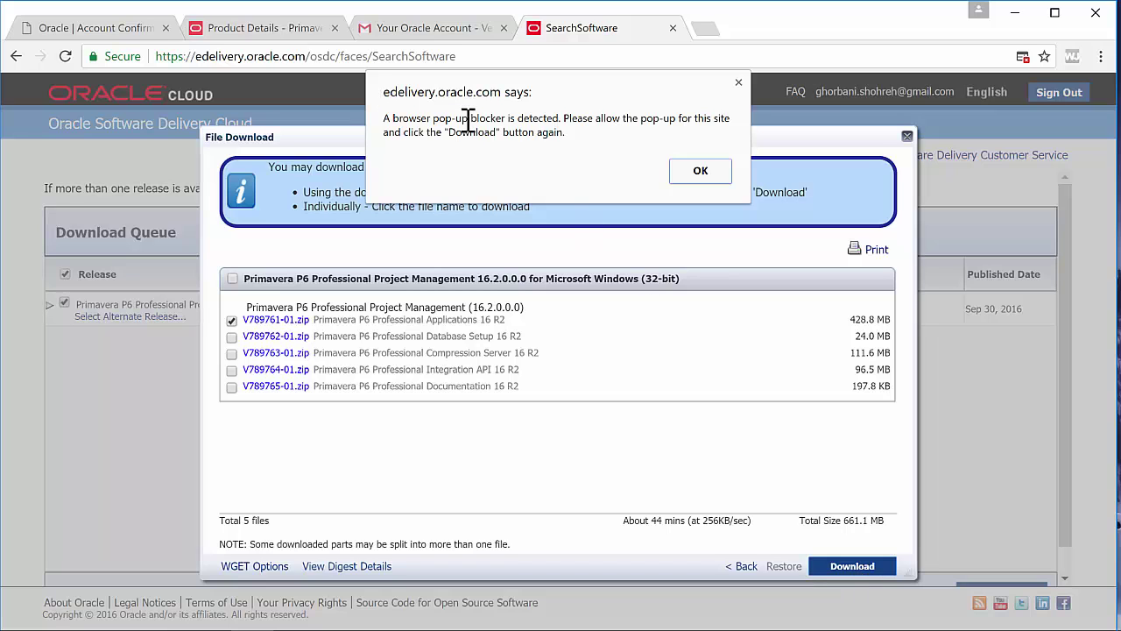
- Dismiss the blocker alert, always allow edelivery.oracle.com pop-ups, then retry the Applications zip download
click(714, 171)
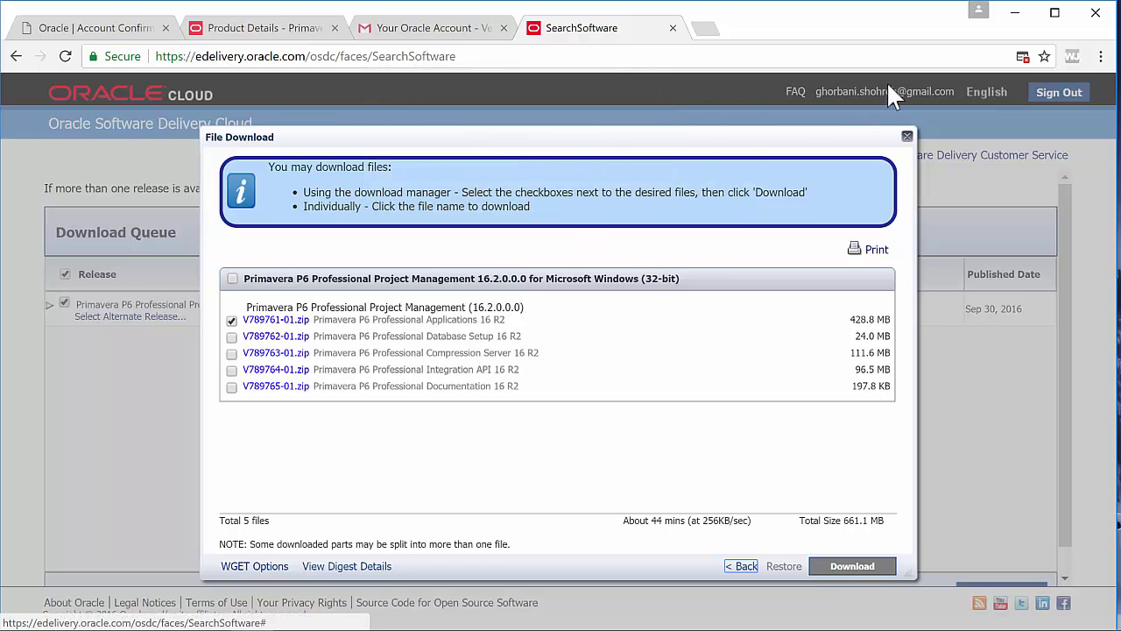
click(1021, 58)
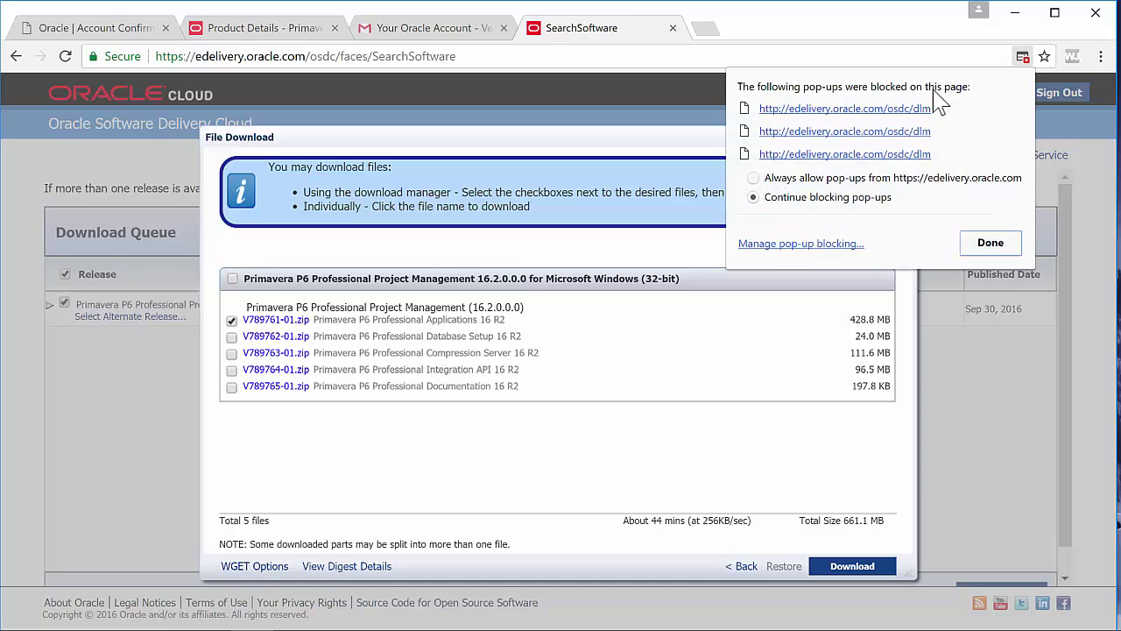
click(755, 178)
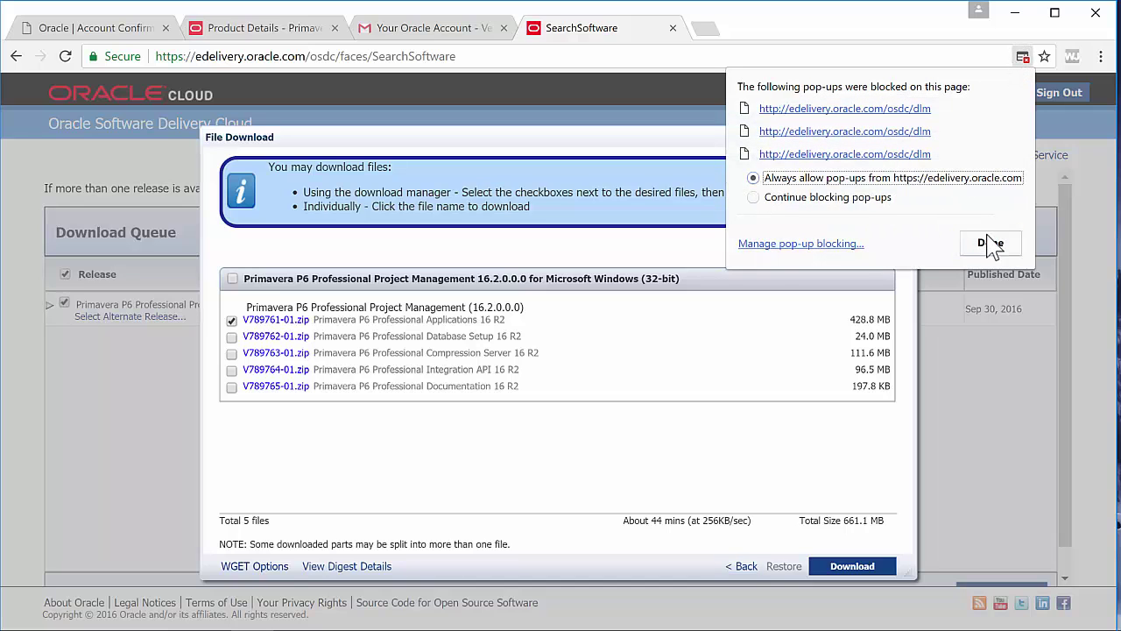
click(988, 243)
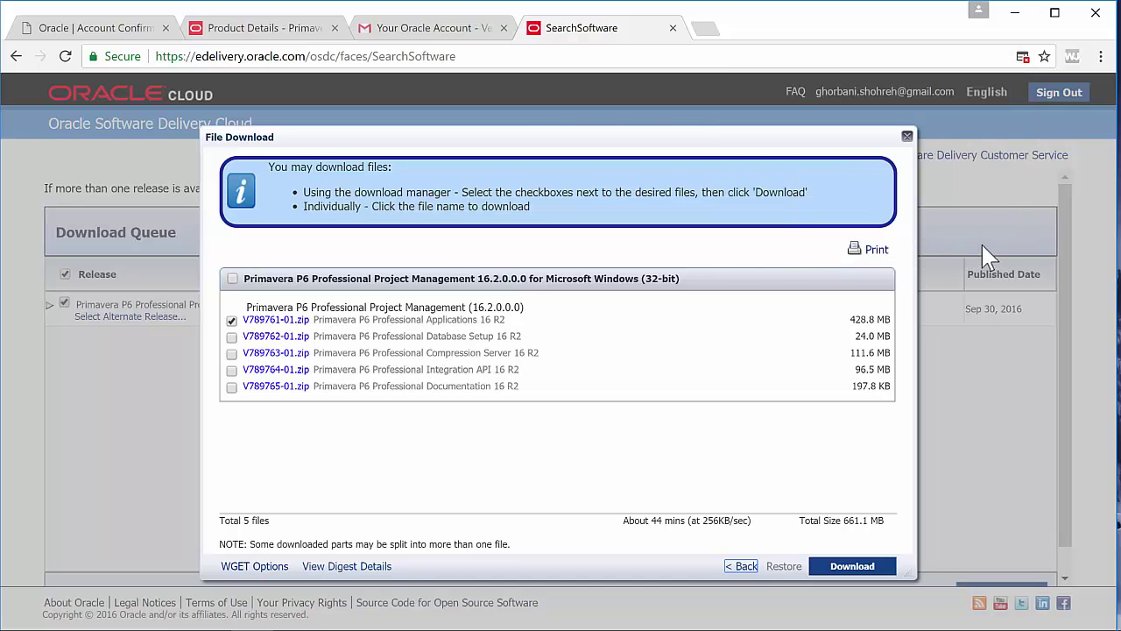
click(854, 574)
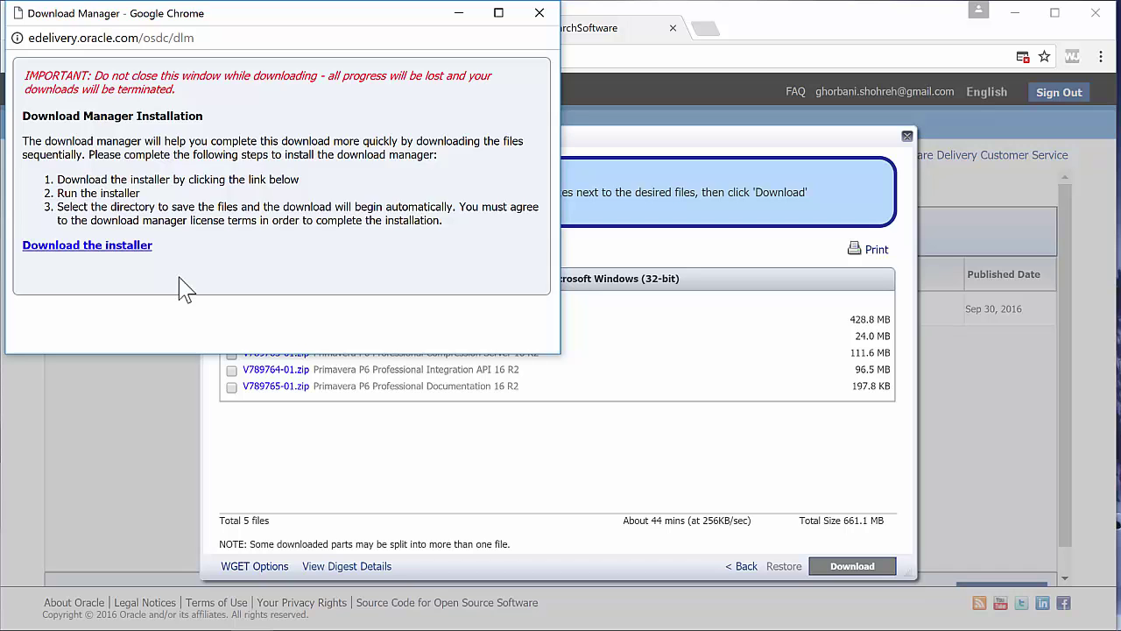
- Close the Download Manager installation window to return to the file list with the Applications zip checked
click(538, 12)
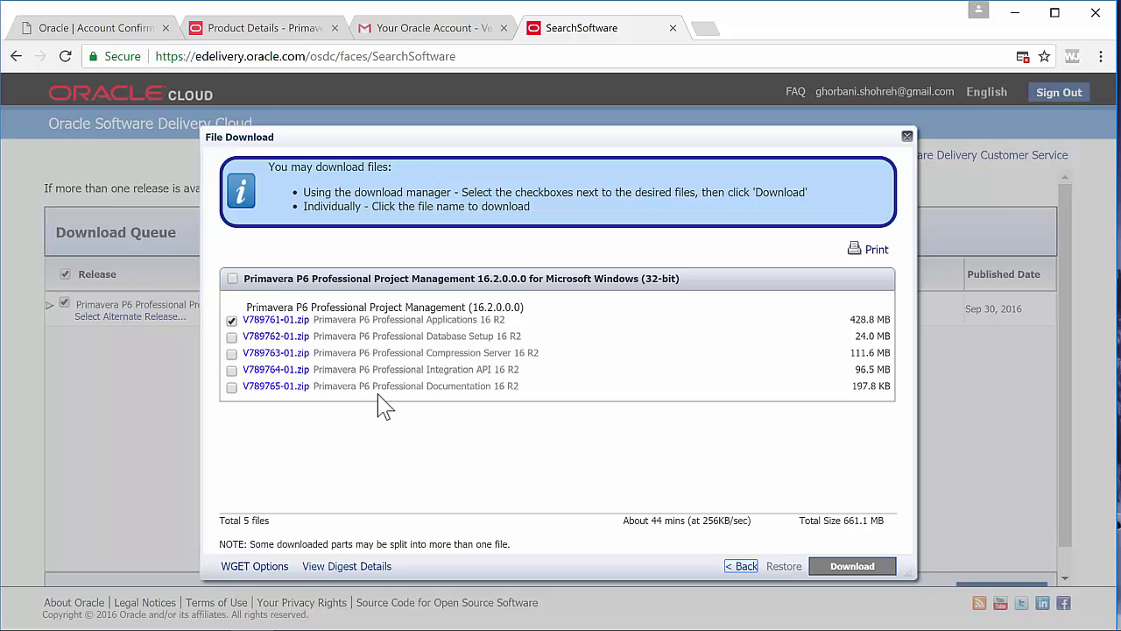